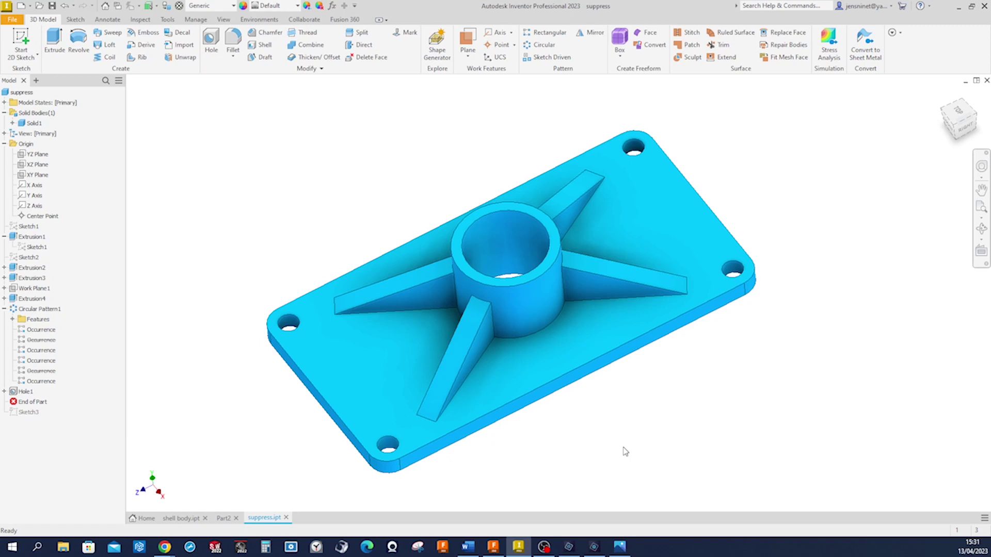
Step: Review the finished plate from top, left and isometric views, then switch to the axis2.png drawing
{"action": "key", "text": "F5"}
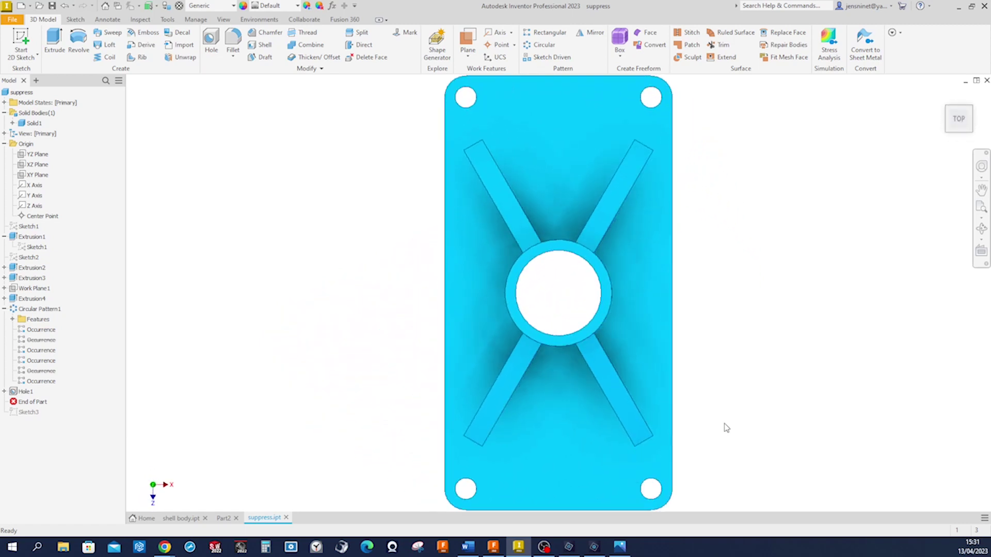
{"action": "key", "text": "F5"}
{"action": "key", "text": "F5"}
{"action": "key", "text": "F5"}
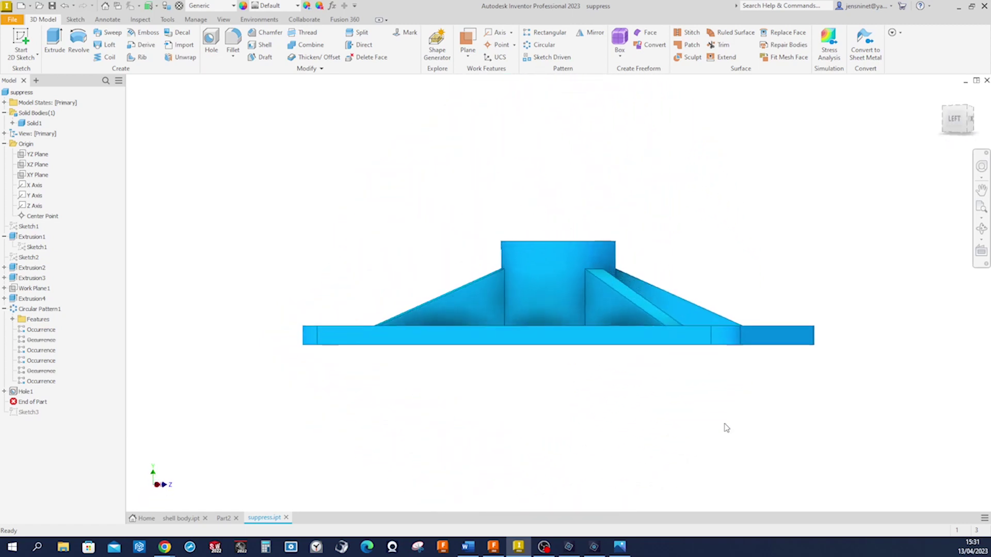
{"action": "key", "text": "F5"}
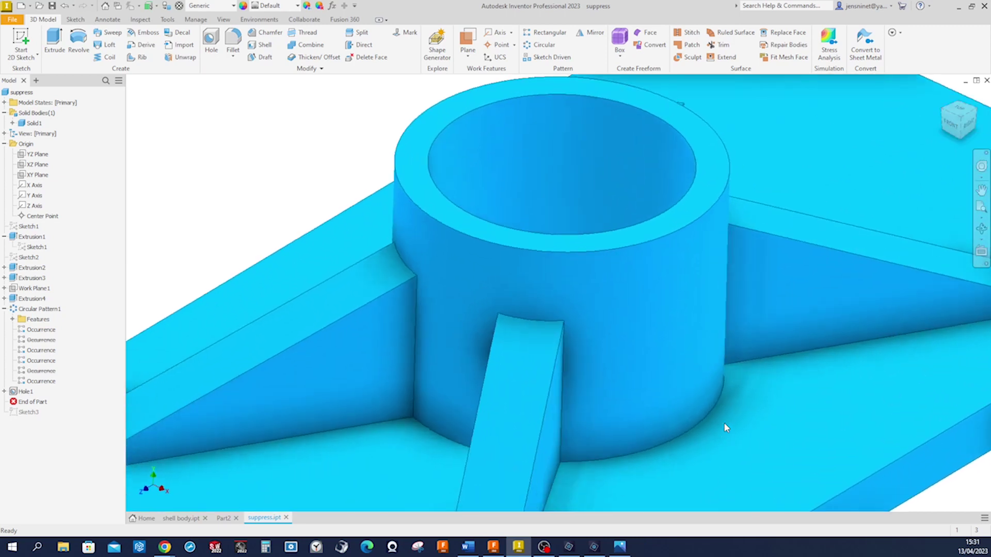
{"action": "key", "text": "F5"}
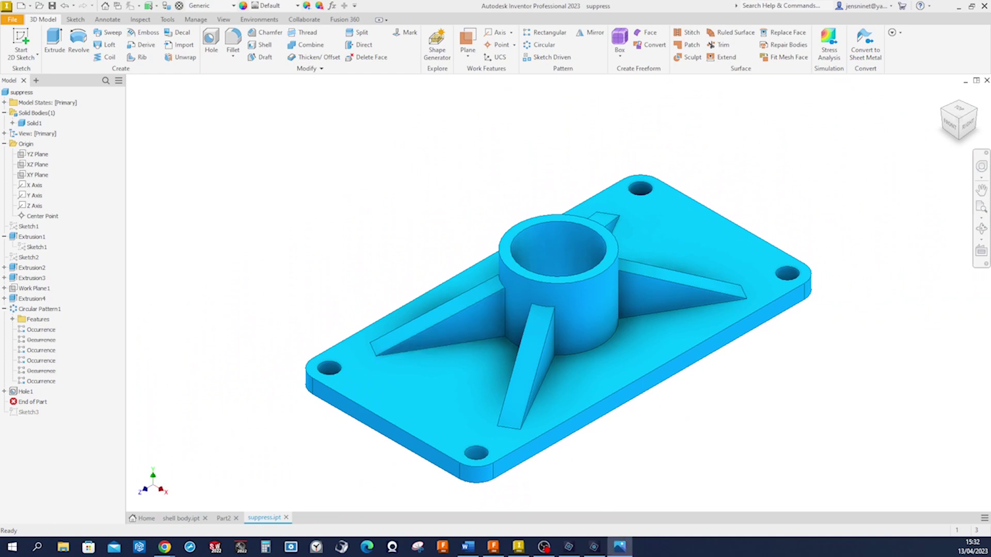
{"action": "key", "text": "alt+Tab"}
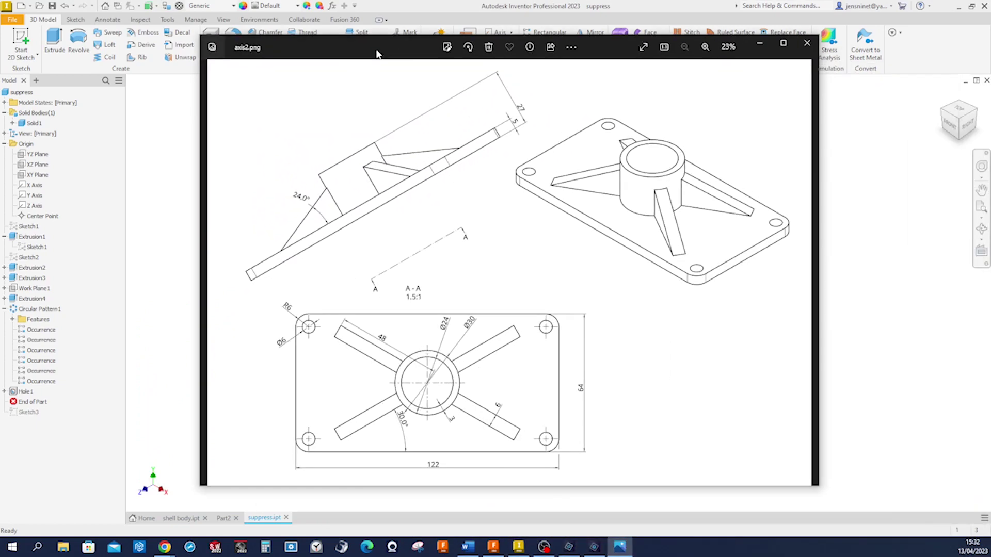
Step: Maximize the axis2.png drawing to study it, then minimize it and refocus Inventor
{"action": "left_click", "coordinate": [785, 45]}
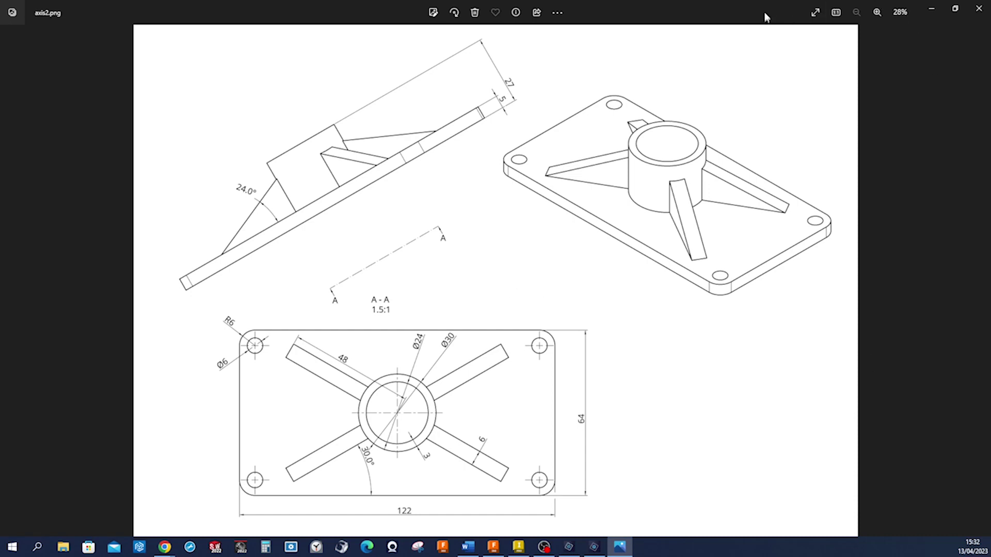
{"action": "left_click", "coordinate": [932, 8]}
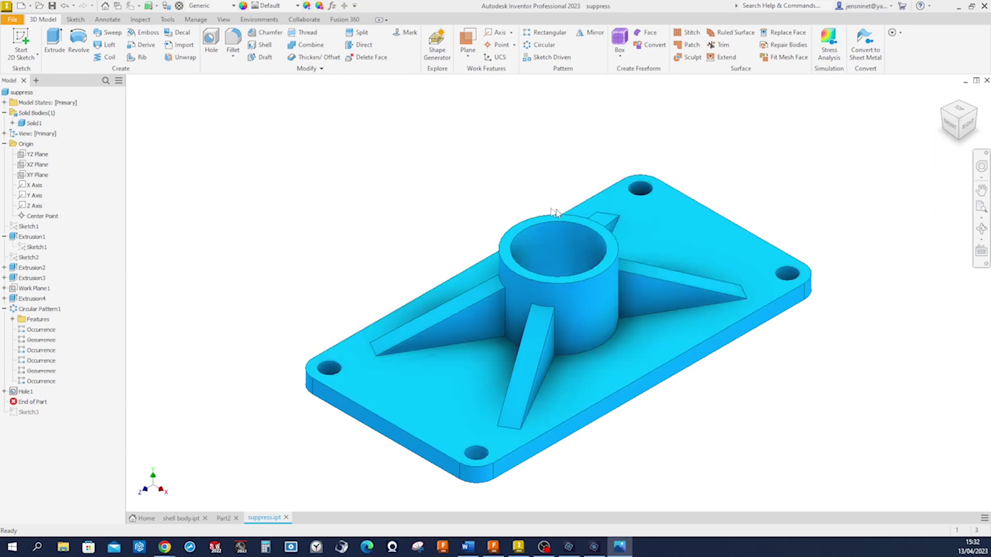
{"action": "left_click", "coordinate": [474, 186]}
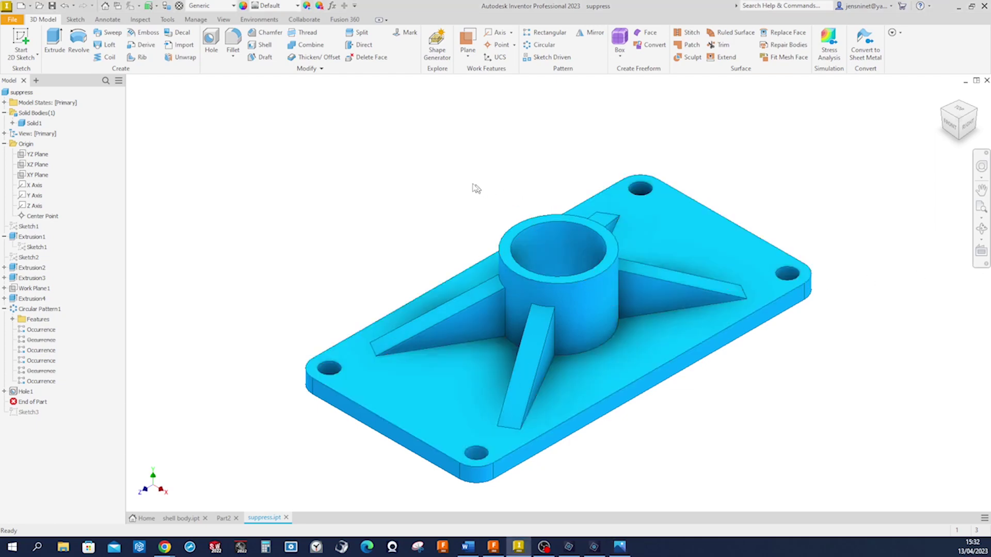
Step: Create Part4 from Standard (mm).ipt with an empty Sketch1 on the XZ plane, reopened for editing
{"action": "left_click", "coordinate": [21, 6]}
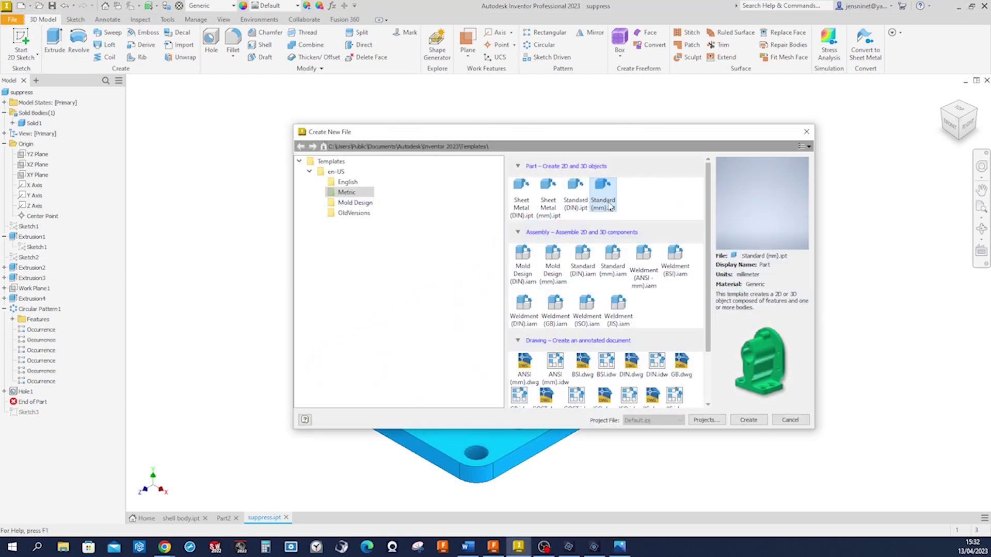
{"action": "left_click", "coordinate": [754, 419]}
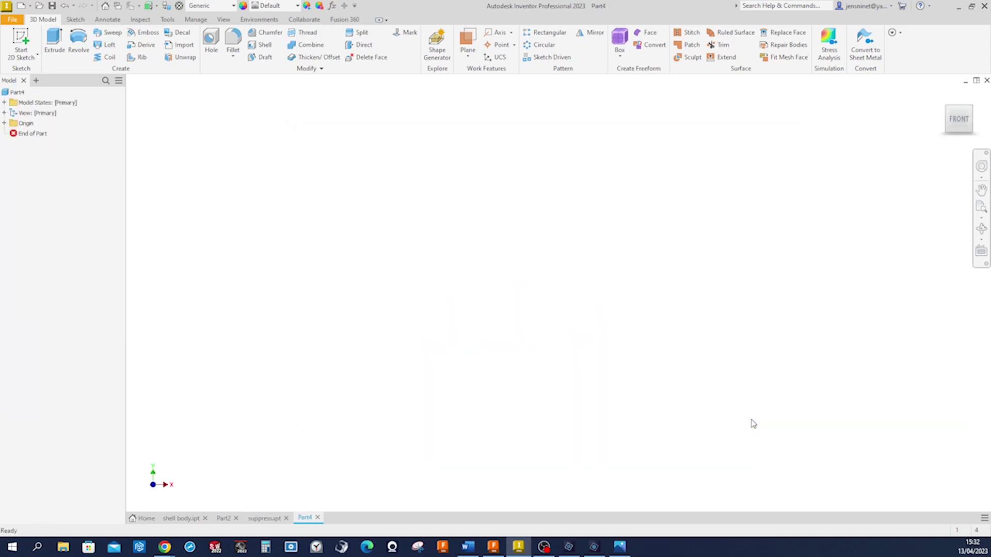
{"action": "key", "text": "s"}
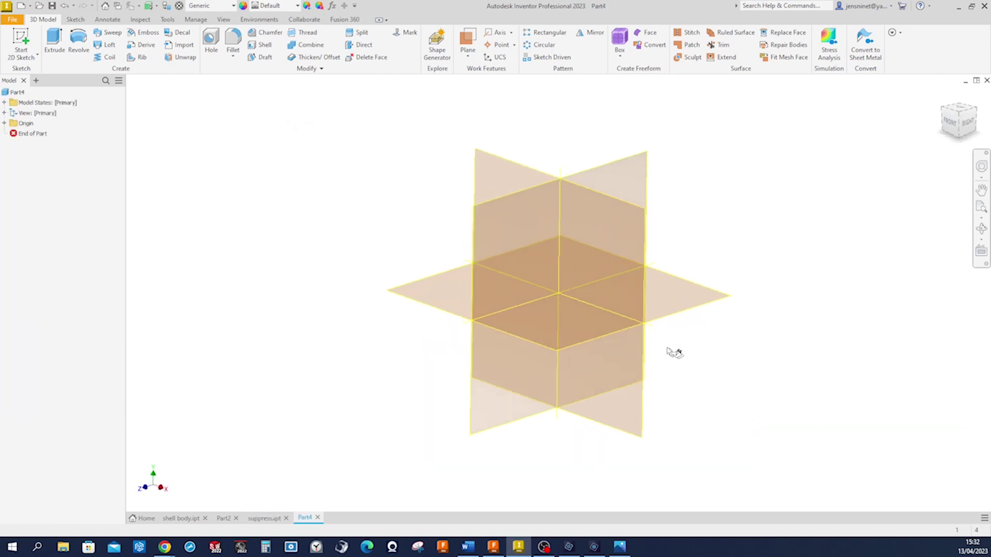
{"action": "left_click", "coordinate": [434, 296]}
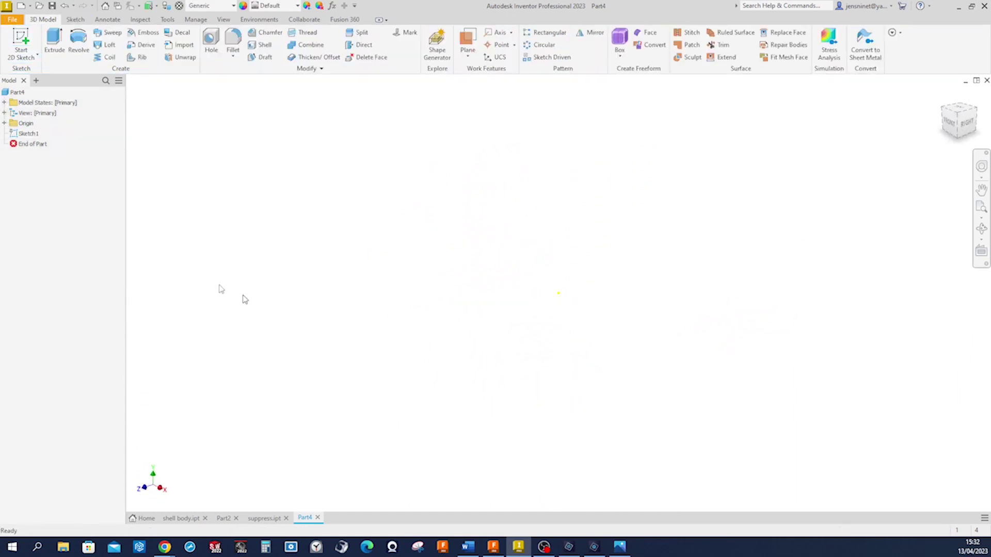
{"action": "left_click", "coordinate": [39, 135]}
{"action": "right_click", "coordinate": [40, 135]}
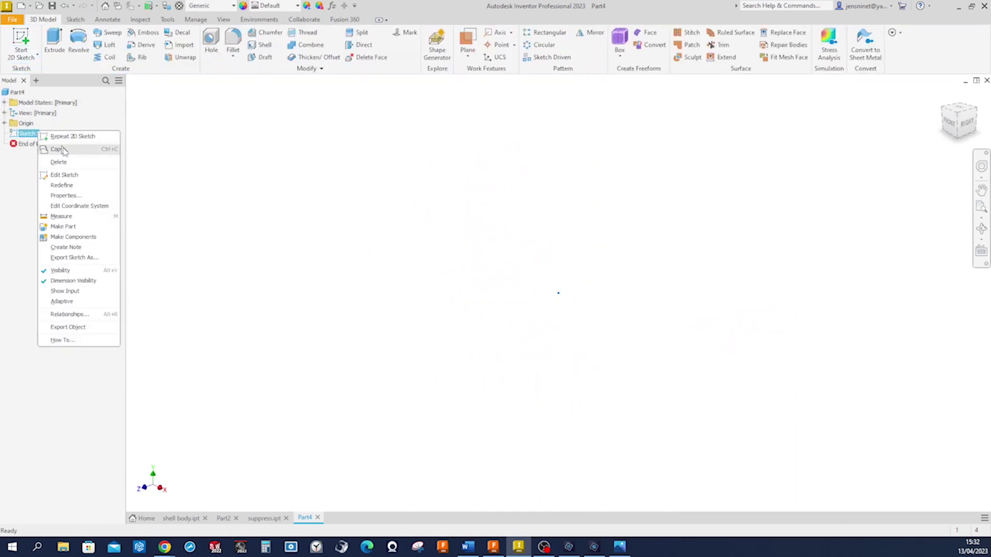
{"action": "left_click", "coordinate": [72, 177]}
Step: Draw a centre-point rectangle centred on the sketch origin
{"action": "right_click", "coordinate": [460, 235]}
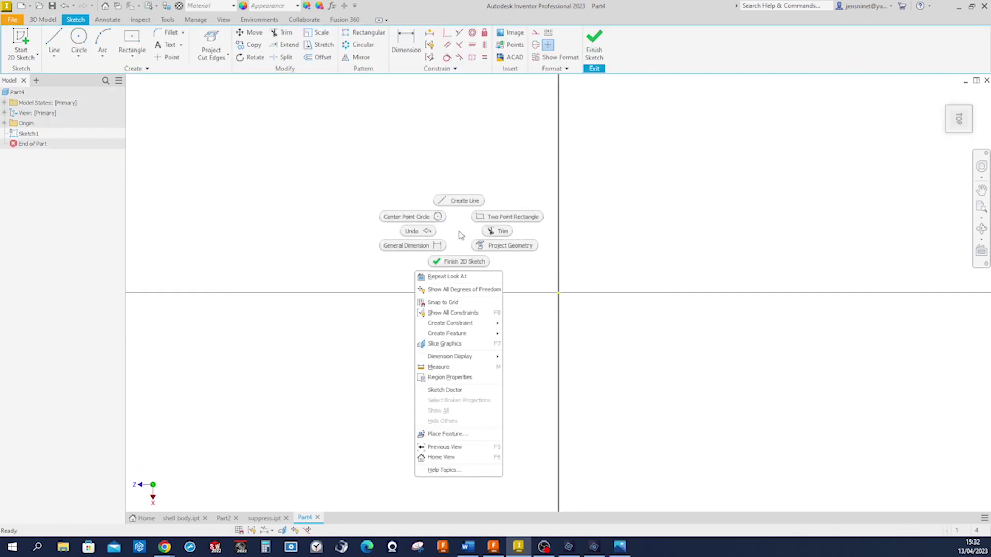
{"action": "left_click", "coordinate": [130, 38]}
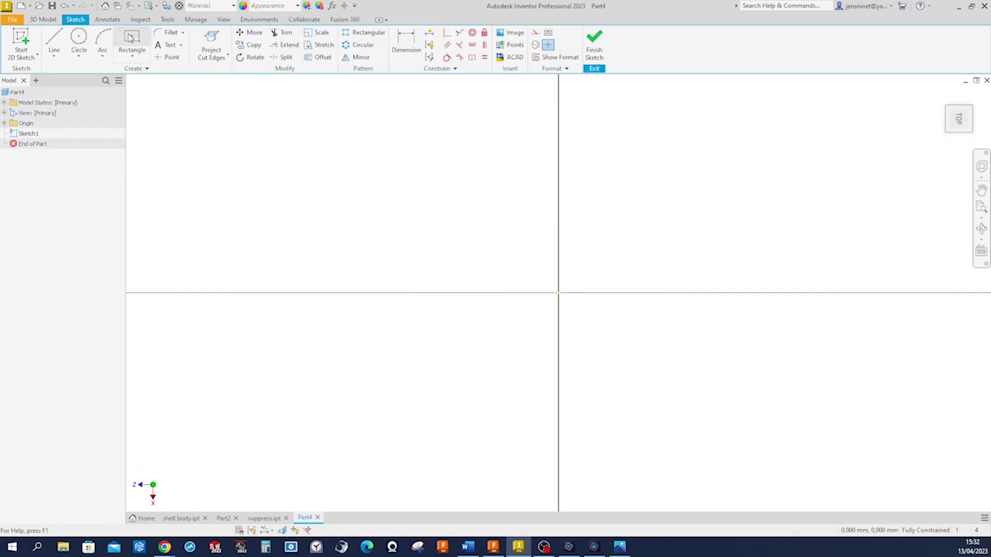
{"action": "left_click", "coordinate": [136, 39]}
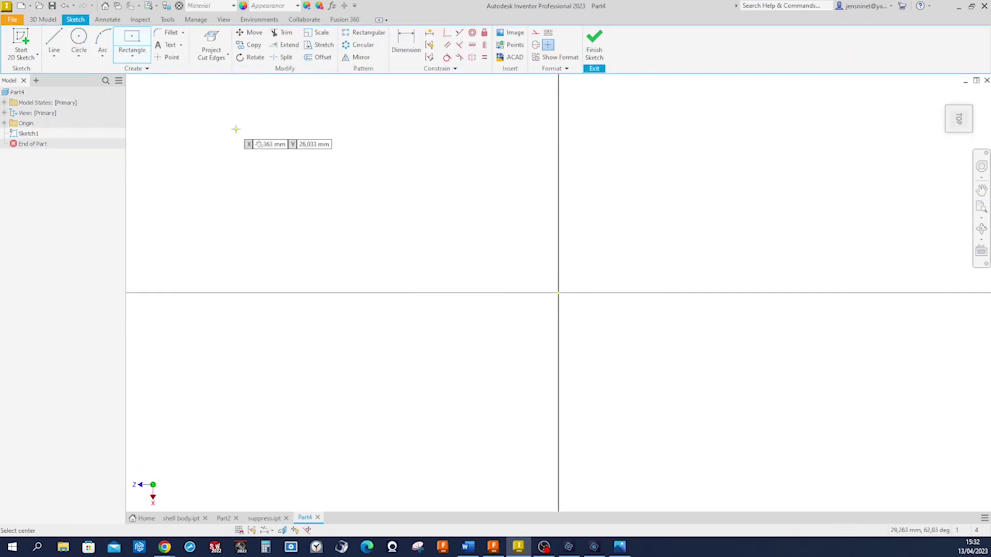
{"action": "left_click", "coordinate": [559, 294]}
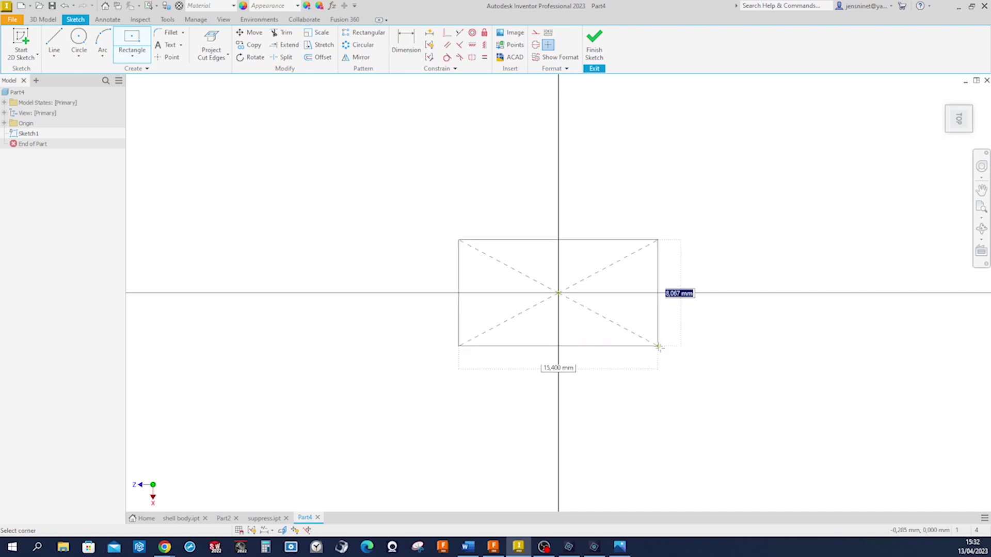
{"action": "left_click", "coordinate": [715, 391]}
Step: Dimension the rectangle 122 mm wide along the bottom edge and 64 mm tall along the right edge
{"action": "key", "text": "d"}
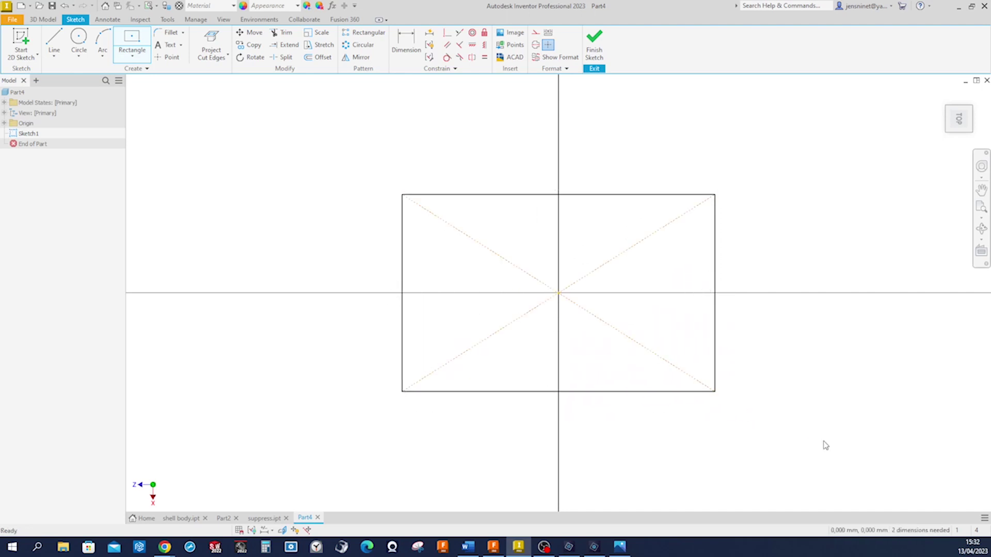
{"action": "right_click", "coordinate": [820, 446]}
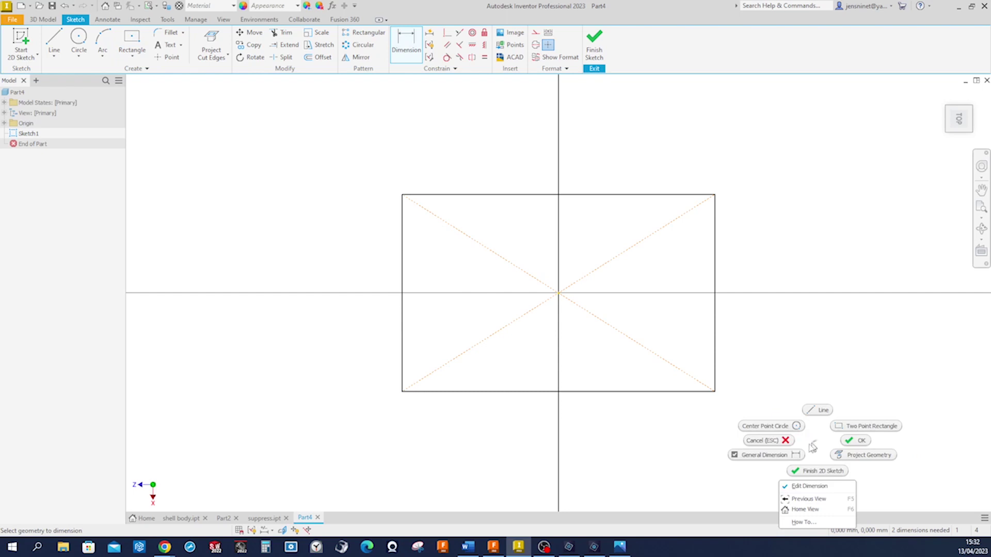
{"action": "left_click", "coordinate": [753, 453]}
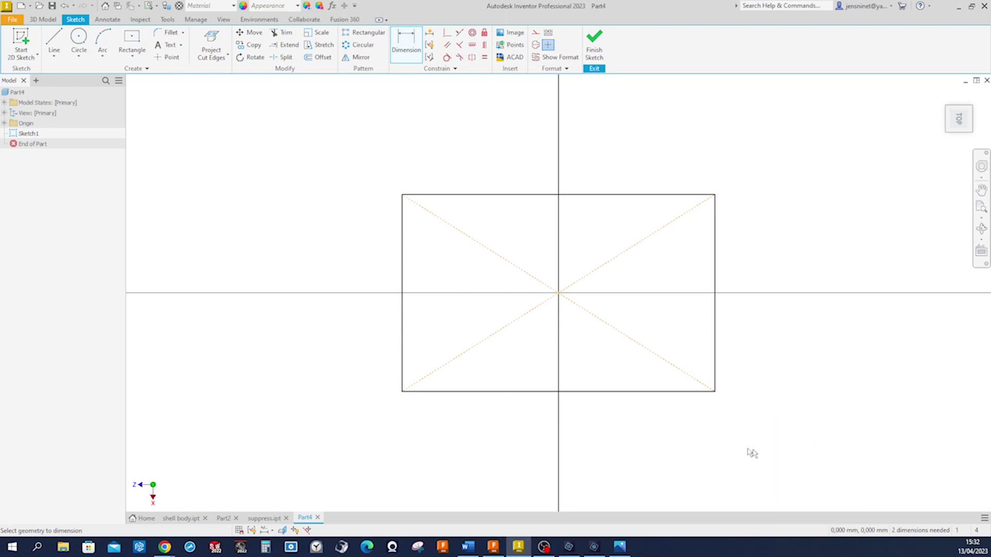
{"action": "left_click", "coordinate": [654, 394]}
{"action": "left_click", "coordinate": [653, 411]}
{"action": "type", "text": "1"}
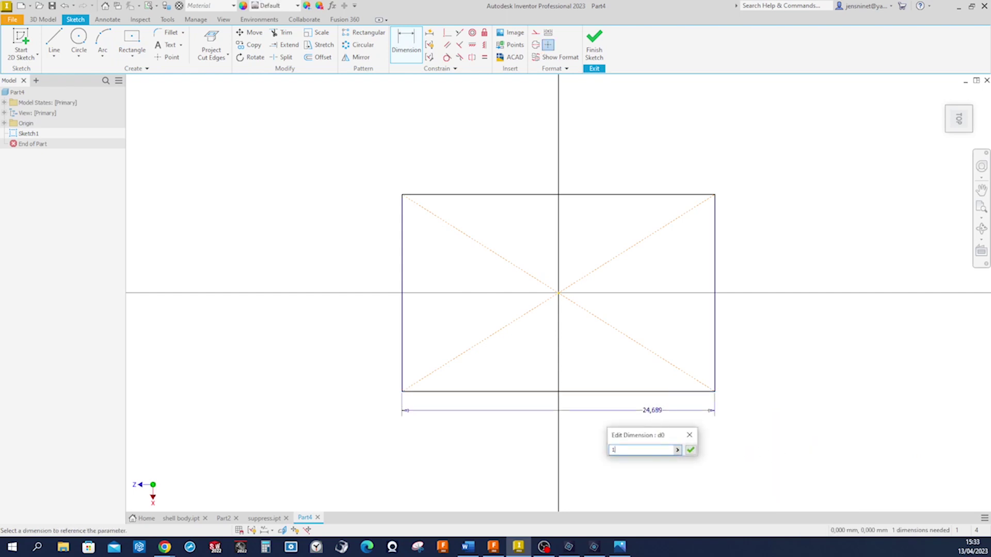
{"action": "type", "text": "20"}
{"action": "key", "text": "Return"}
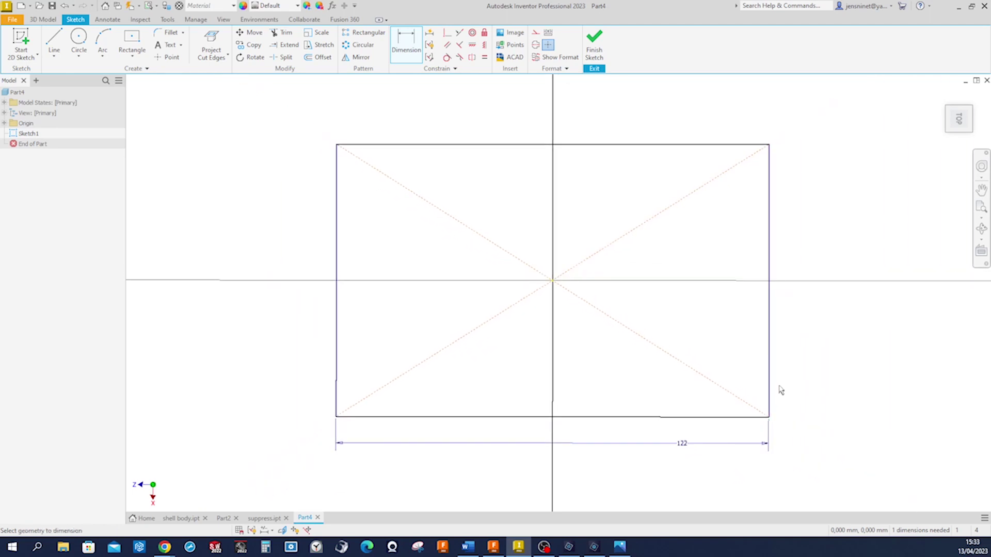
{"action": "left_click", "coordinate": [770, 391]}
{"action": "left_click", "coordinate": [789, 386]}
{"action": "type", "text": "6"}
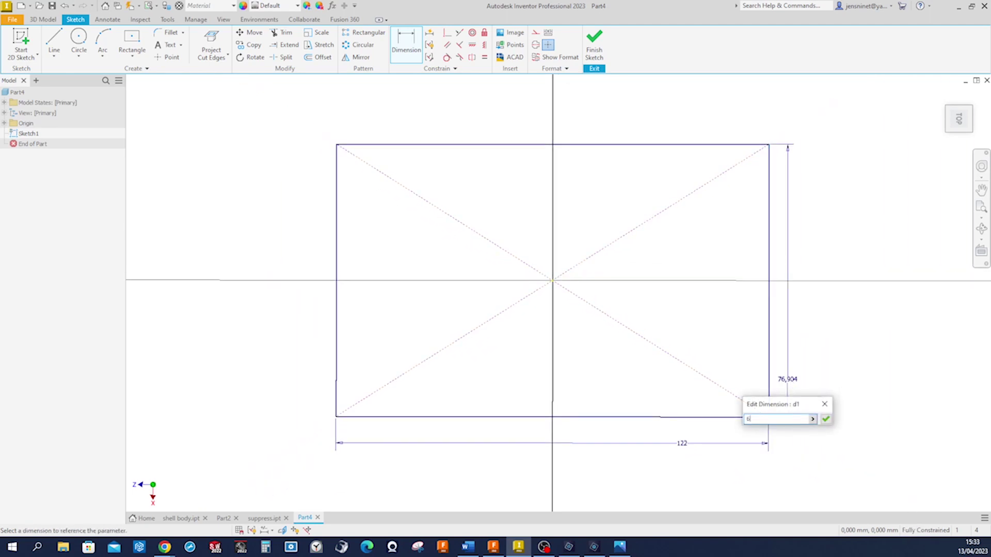
{"action": "key", "text": "Return"}
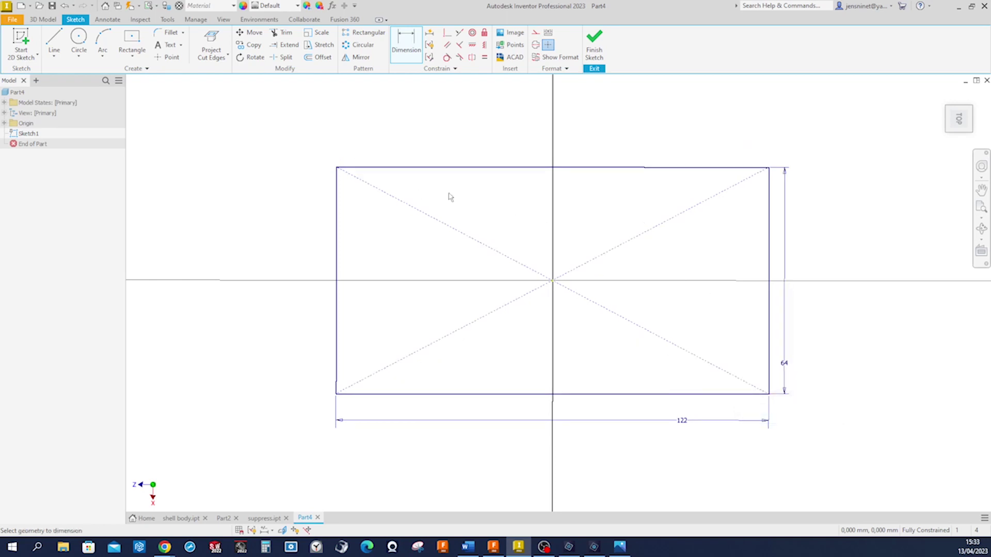
{"action": "left_click", "coordinate": [168, 32]}
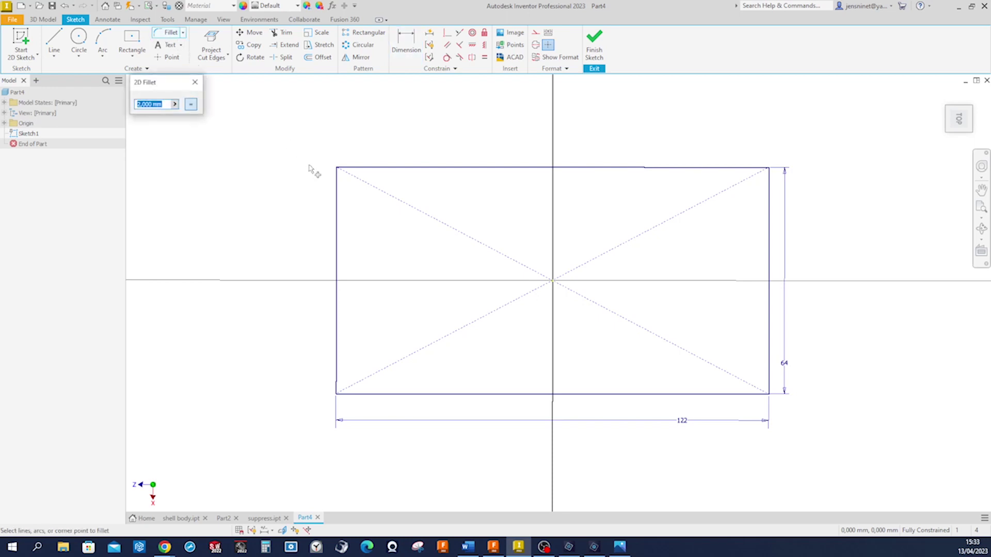
Step: Fillet all four rectangle corners with a 6 mm radius and finish Sketch1
{"action": "type", "text": "6"}
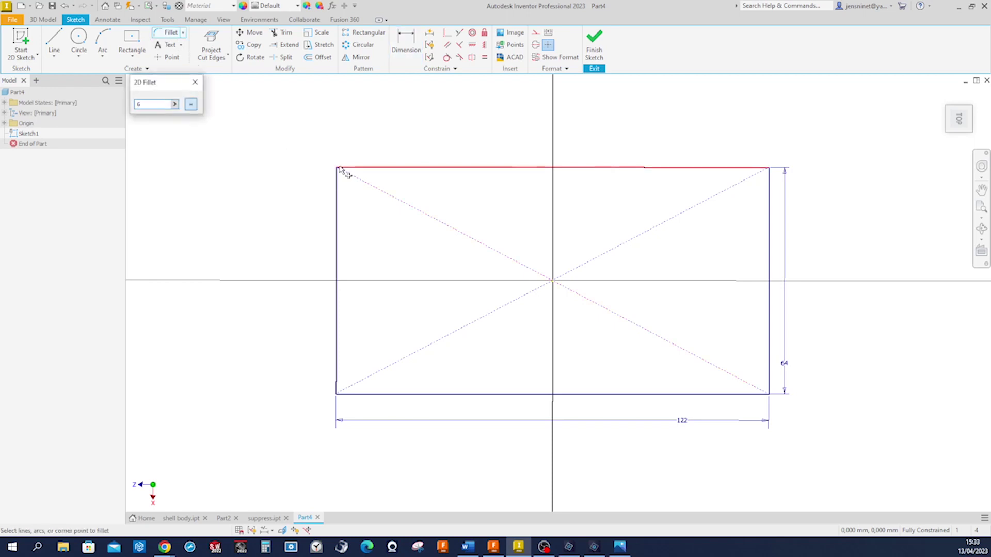
{"action": "left_click", "coordinate": [340, 179]}
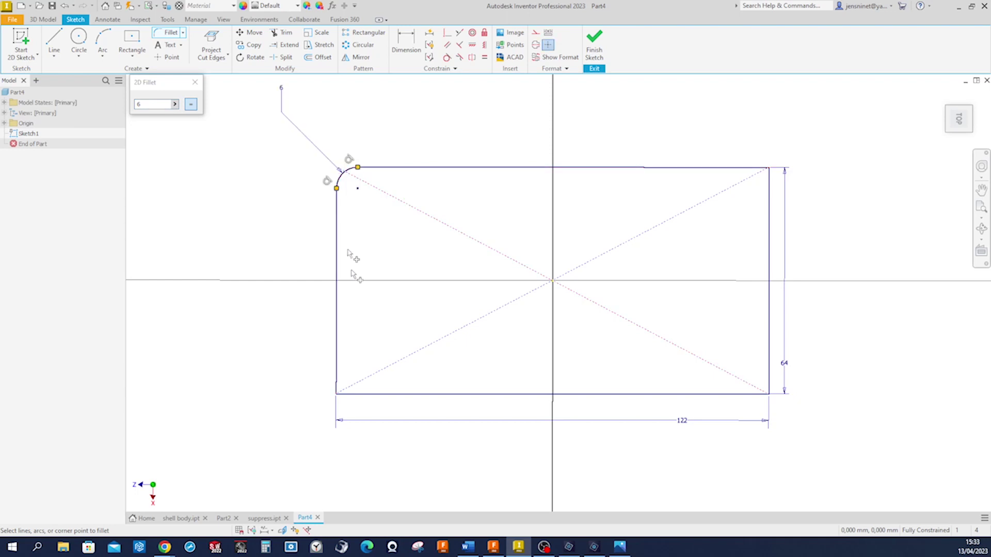
{"action": "left_click", "coordinate": [354, 400]}
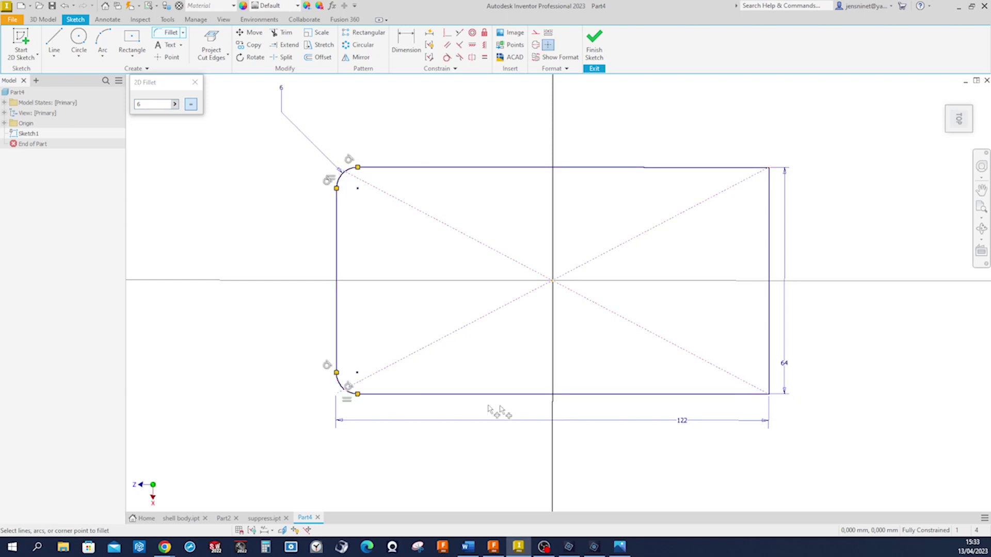
{"action": "left_click", "coordinate": [765, 391]}
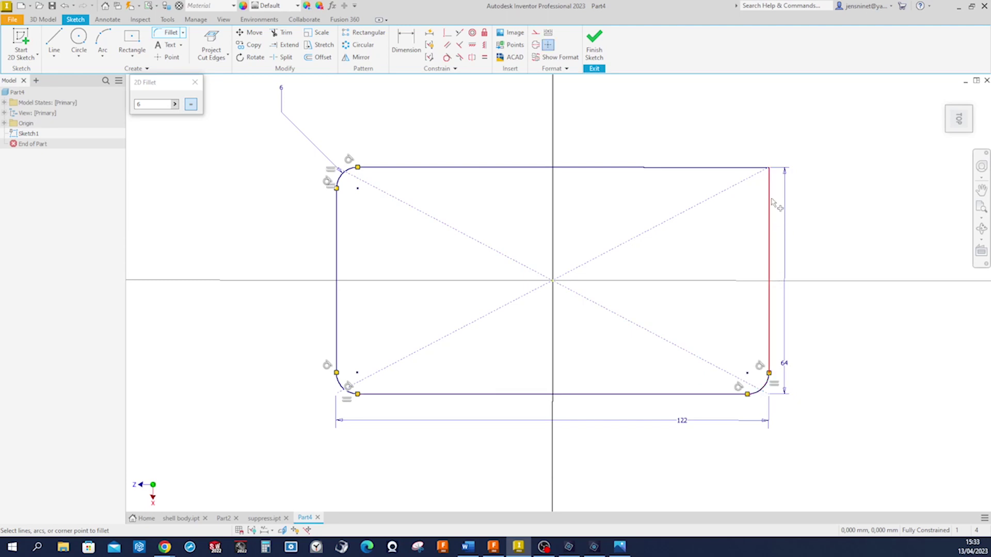
{"action": "left_click", "coordinate": [751, 170]}
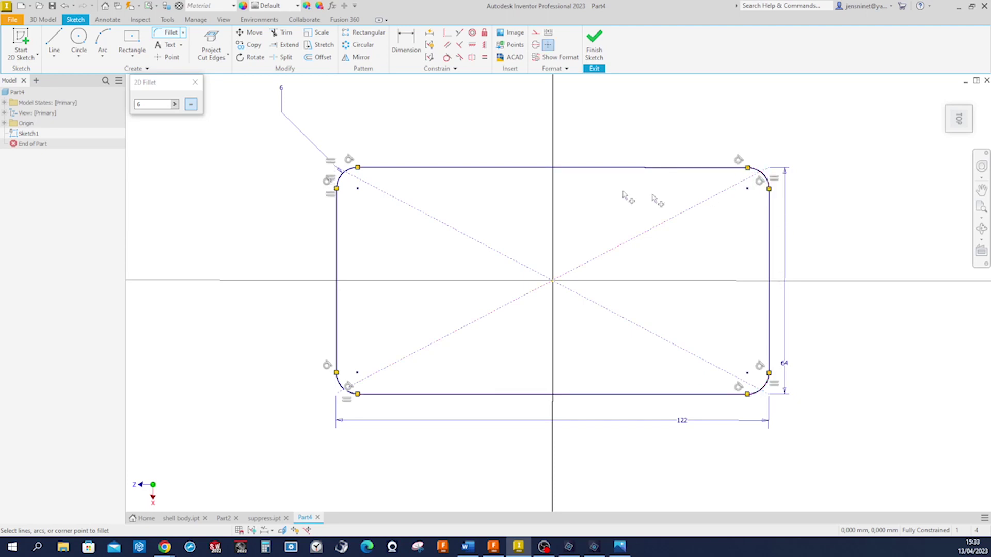
{"action": "left_click", "coordinate": [195, 83]}
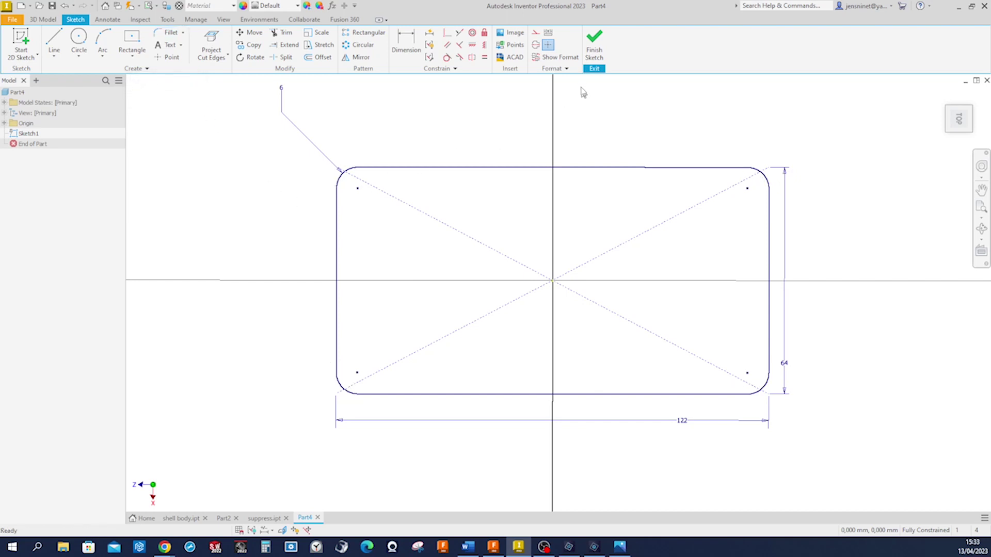
{"action": "left_click", "coordinate": [598, 58]}
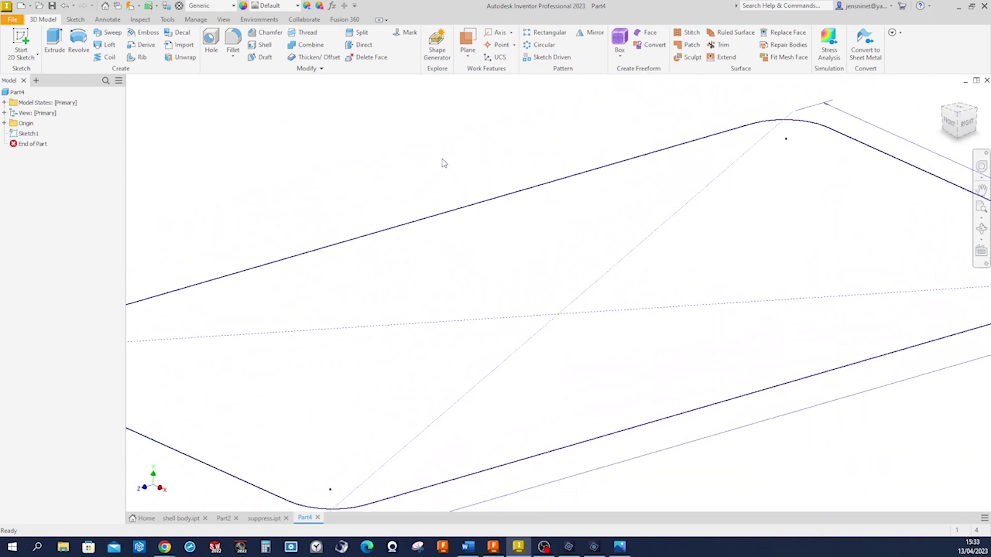
Step: Extrude the rounded rectangle profile 5 mm to form the base plate
{"action": "left_click", "coordinate": [57, 45]}
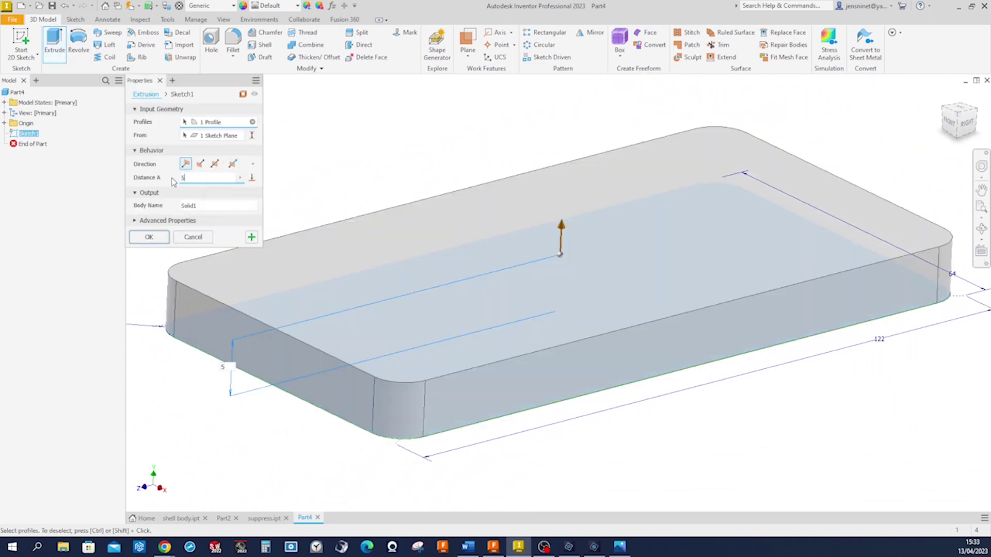
{"action": "type", "text": "5"}
{"action": "key", "text": "Return"}
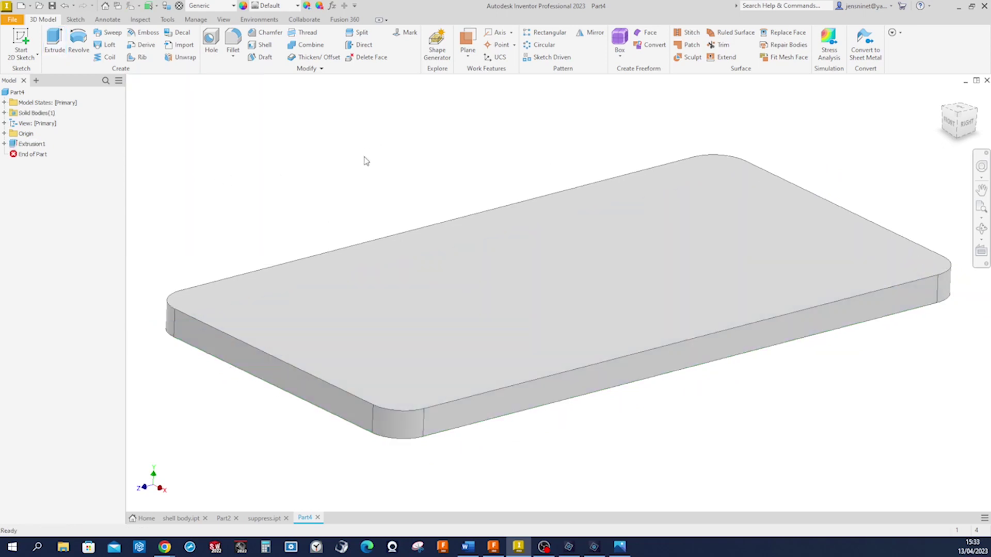
{"action": "left_click", "coordinate": [382, 292]}
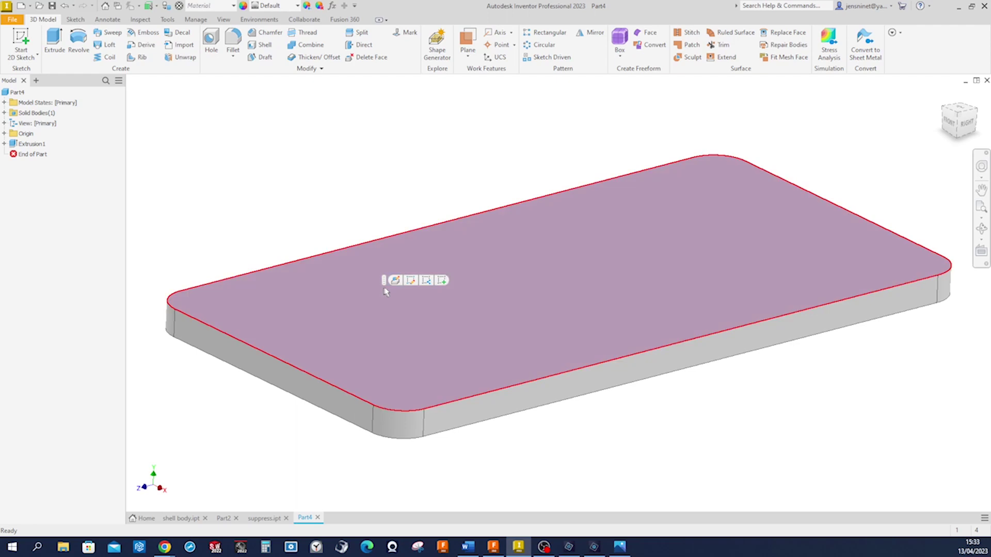
Step: Start a sketch on the plate's top face and draw a 24 mm diameter circle at the origin
{"action": "left_click", "coordinate": [439, 282]}
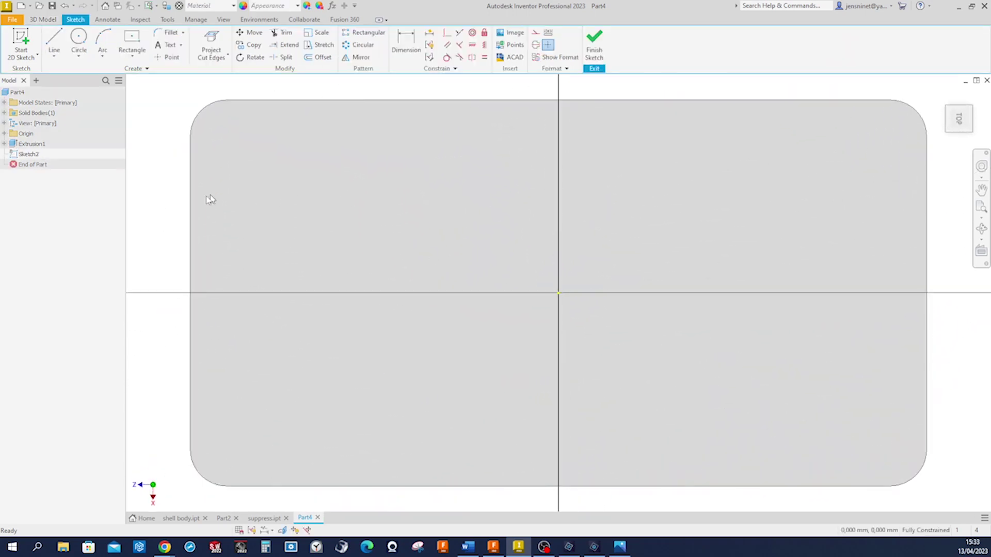
{"action": "right_click", "coordinate": [174, 205]}
{"action": "left_click", "coordinate": [155, 192]}
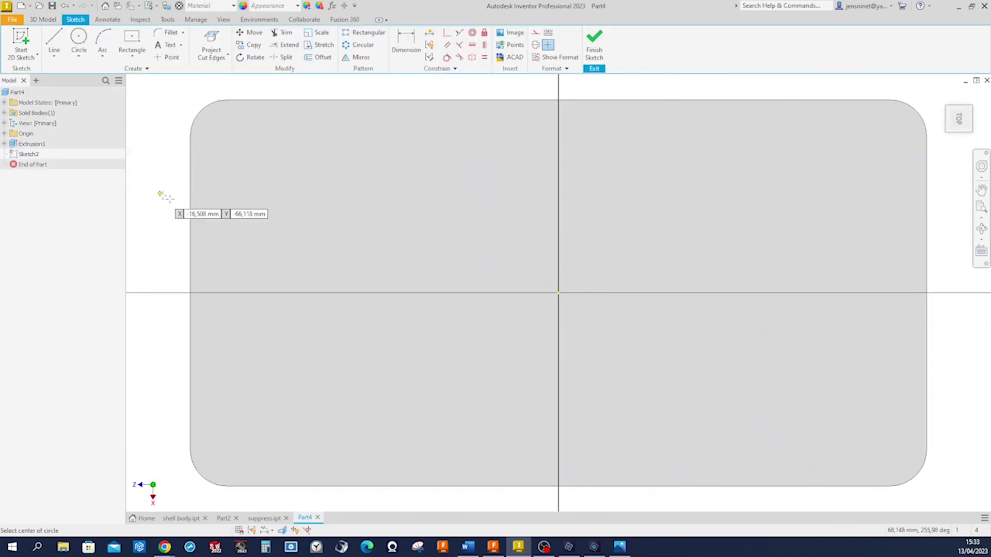
{"action": "left_click", "coordinate": [558, 293]}
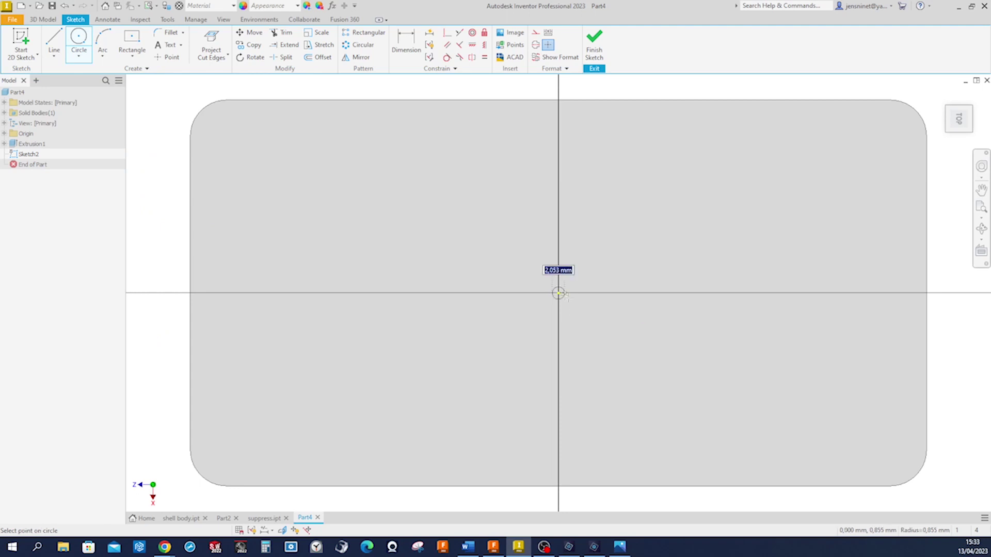
{"action": "left_click", "coordinate": [623, 326]}
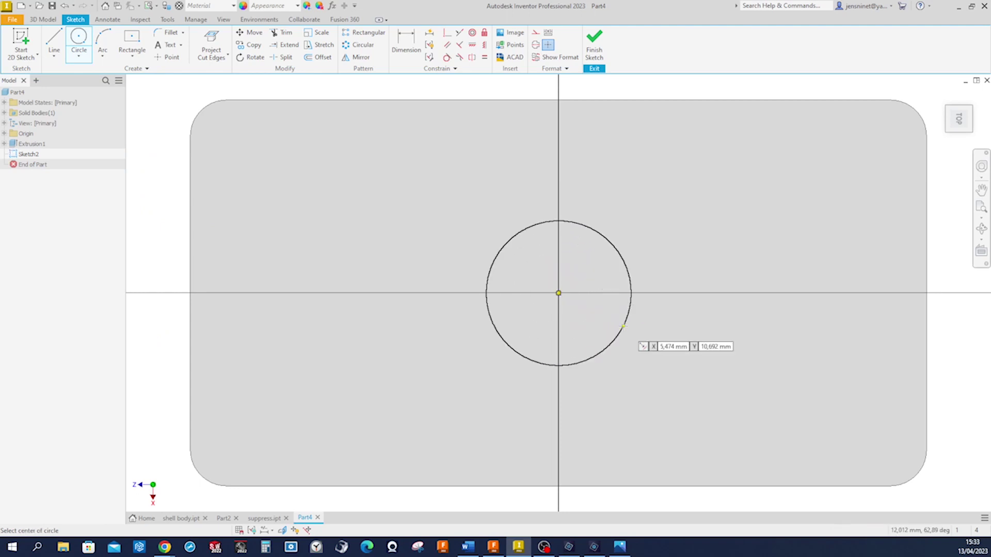
{"action": "key", "text": "d"}
{"action": "left_click", "coordinate": [622, 338]}
{"action": "left_click", "coordinate": [633, 347]}
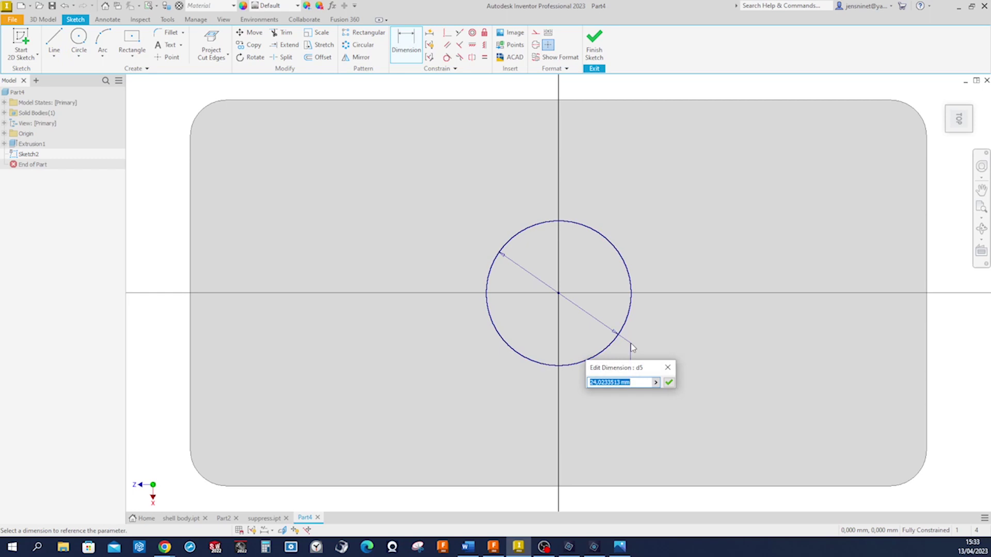
{"action": "type", "text": "24"}
{"action": "key", "text": "Return"}
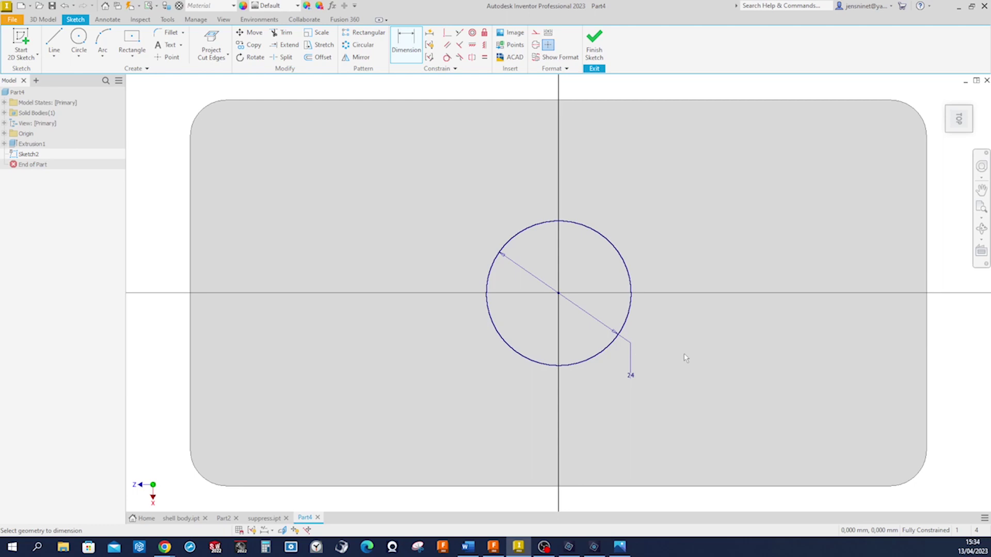
Step: Add a concentric 30 mm diameter circle at the origin and finish the sketch
{"action": "right_click", "coordinate": [686, 357]}
{"action": "left_click_drag", "start_coordinate": [686, 356], "coordinate": [649, 316]}
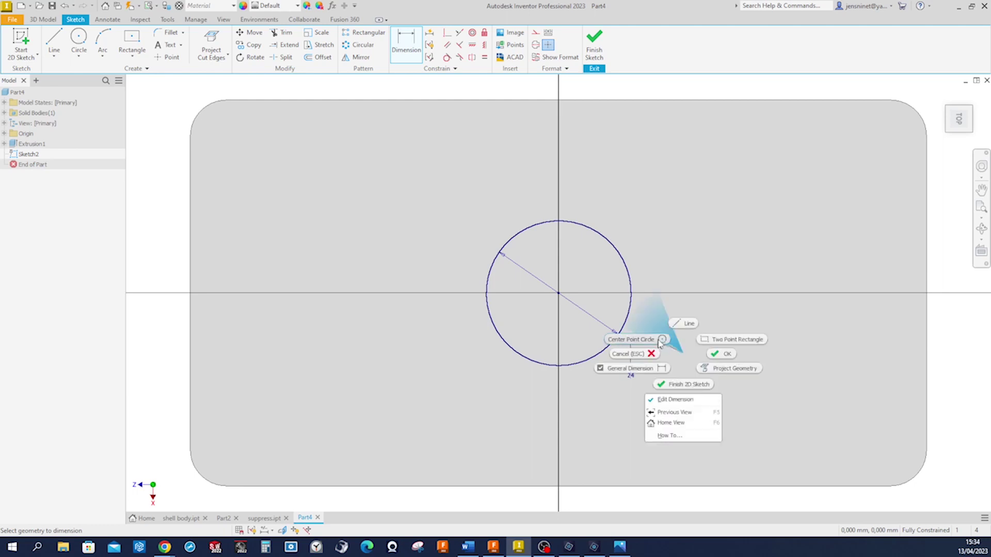
{"action": "left_click", "coordinate": [558, 293]}
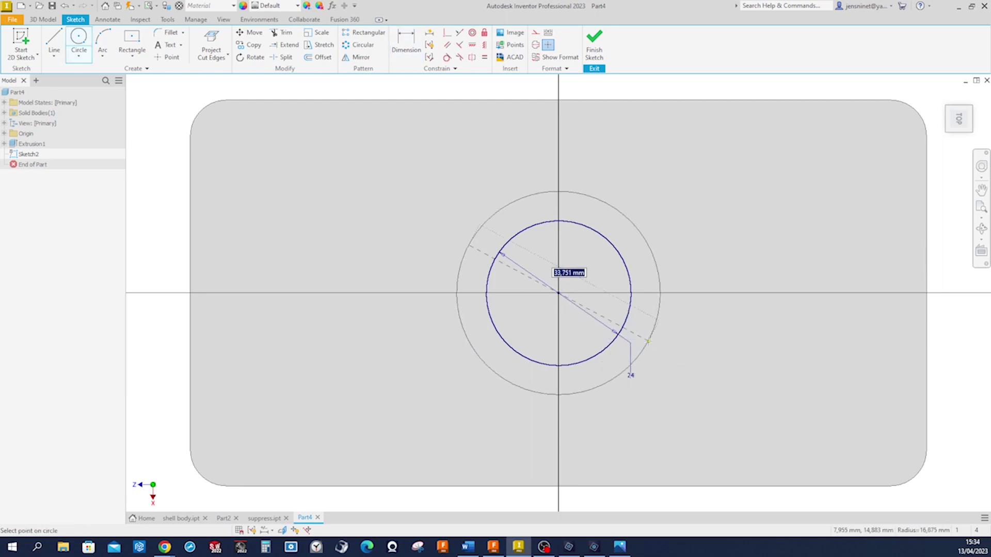
{"action": "left_click", "coordinate": [649, 341]}
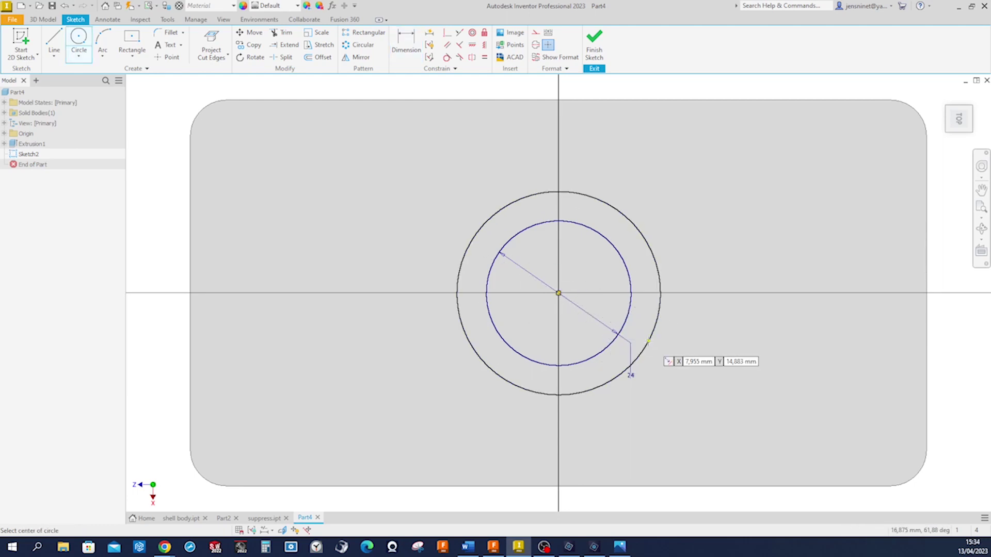
{"action": "key", "text": "d"}
{"action": "left_click", "coordinate": [648, 346]}
{"action": "left_click", "coordinate": [663, 357]}
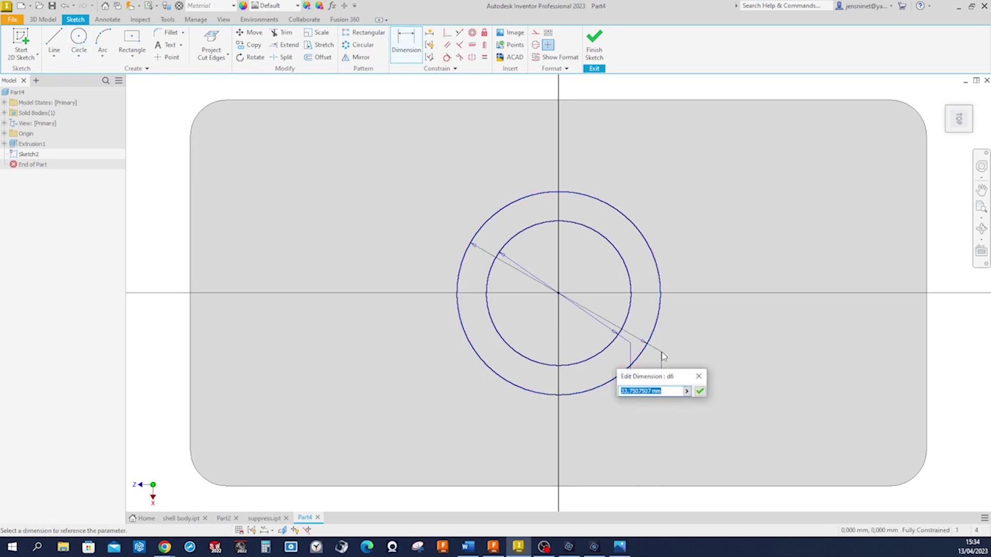
{"action": "type", "text": "30"}
{"action": "key", "text": "Return"}
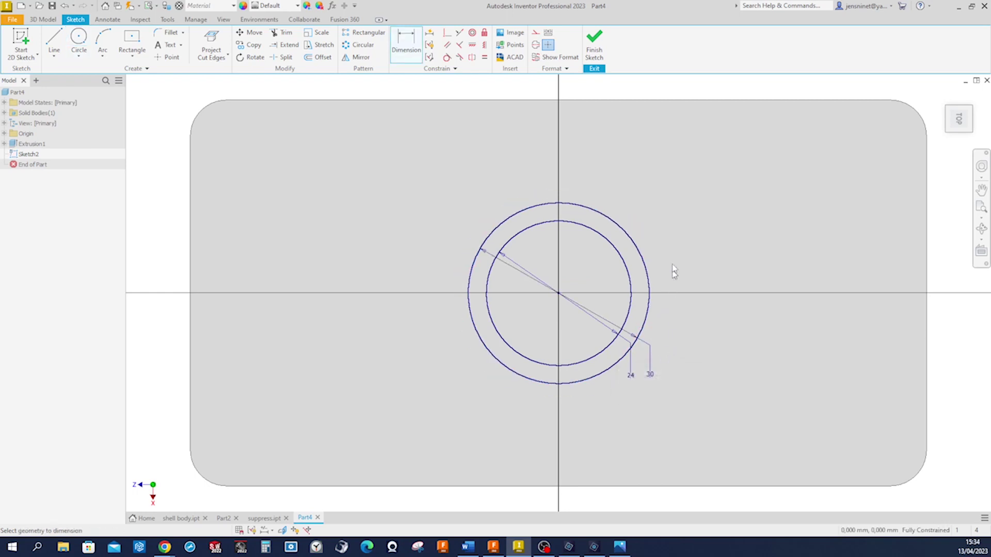
{"action": "left_click", "coordinate": [594, 41]}
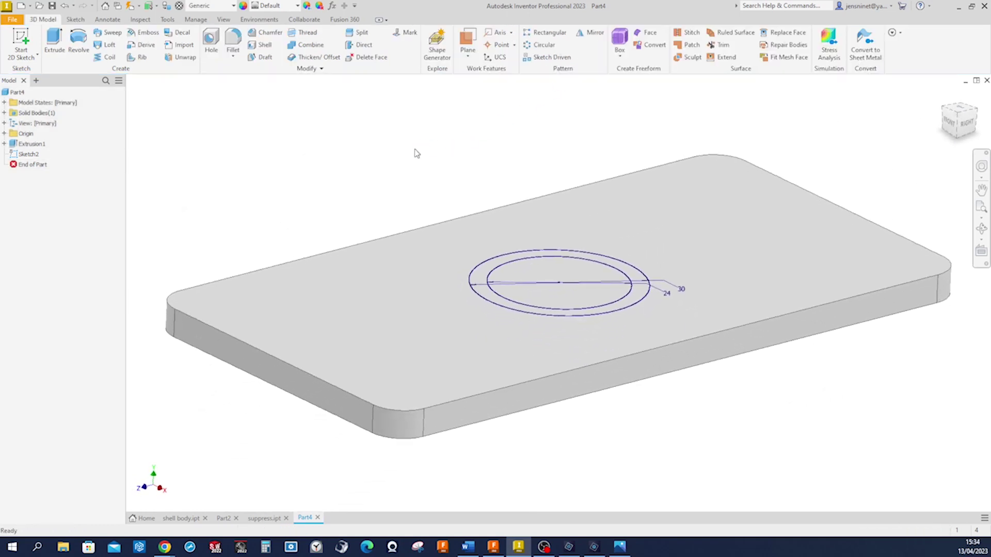
Step: Cut the 24 mm inner circle through the whole plate with a Through All extrusion
{"action": "left_click", "coordinate": [54, 41]}
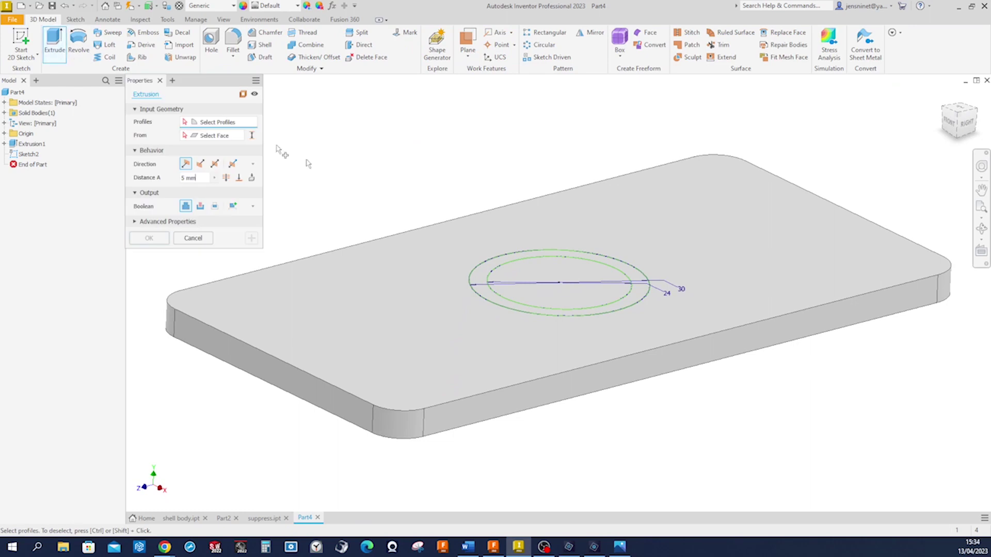
{"action": "left_click", "coordinate": [526, 264]}
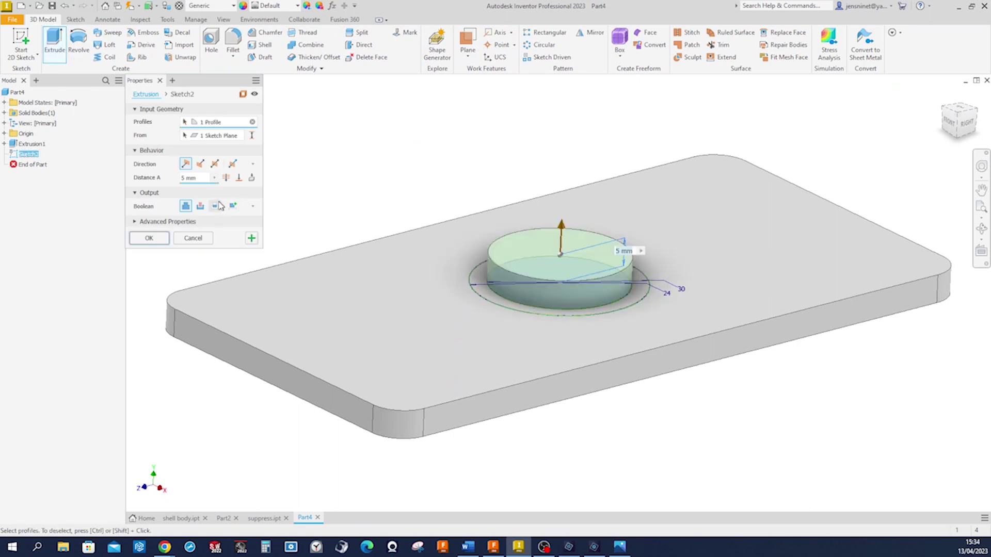
{"action": "left_click", "coordinate": [200, 206]}
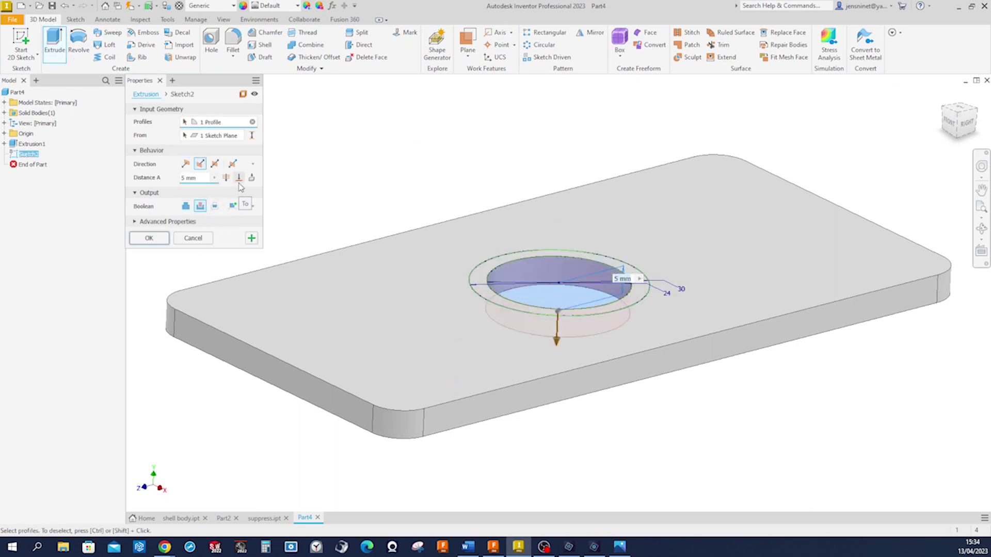
{"action": "left_click", "coordinate": [226, 178]}
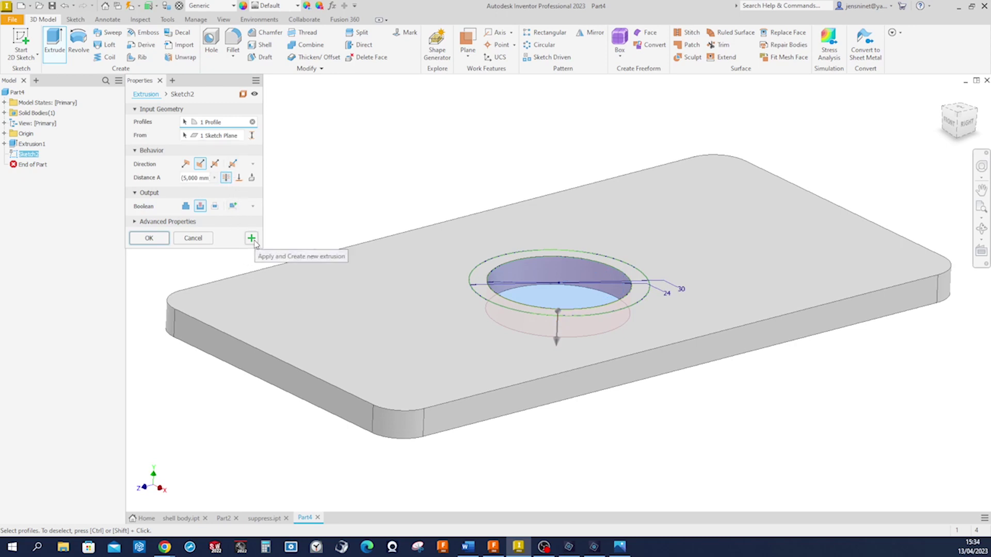
{"action": "left_click", "coordinate": [252, 238]}
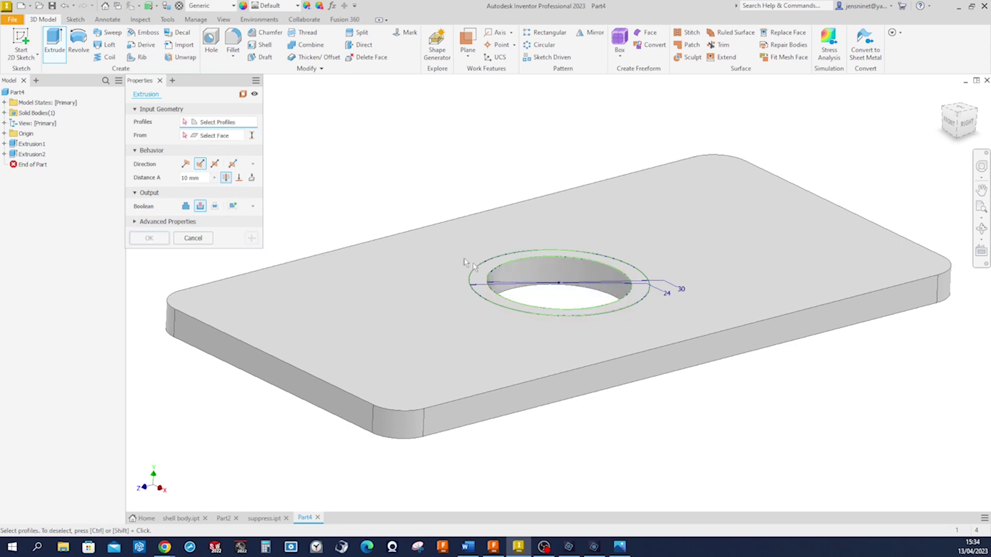
Step: Extrude the ring between the circles 22 mm upward as a joined cylindrical boss
{"action": "left_click", "coordinate": [480, 279]}
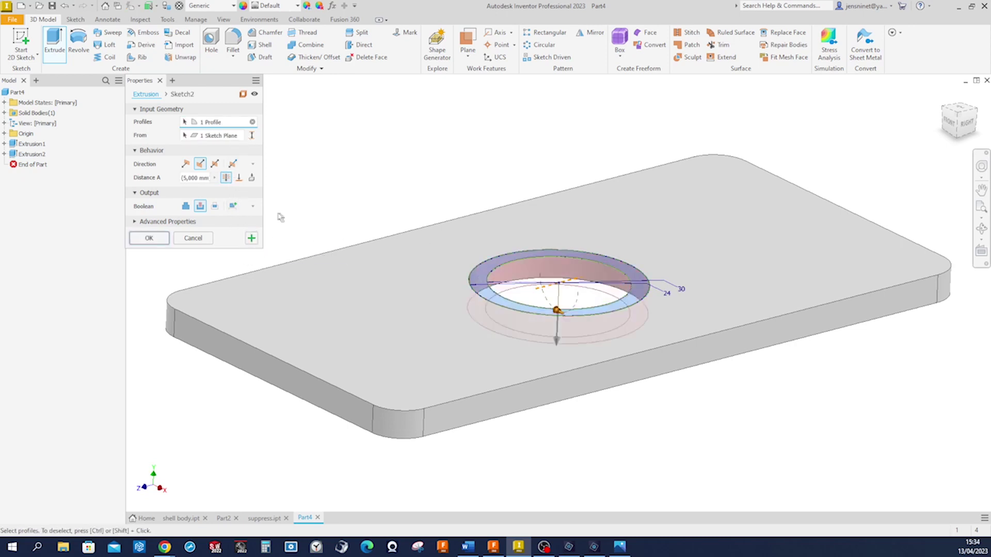
{"action": "left_click", "coordinate": [185, 206]}
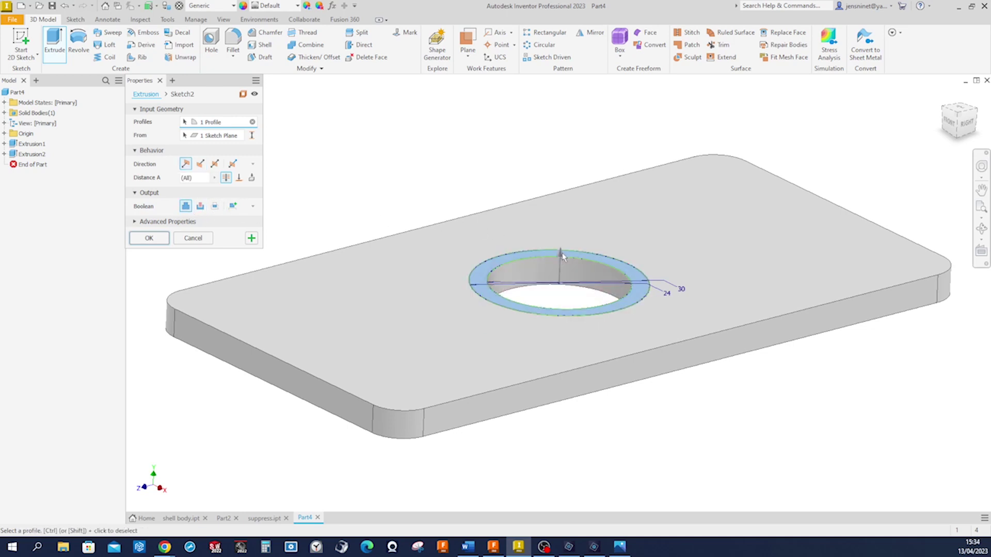
{"action": "left_click_drag", "start_coordinate": [563, 256], "coordinate": [566, 185]}
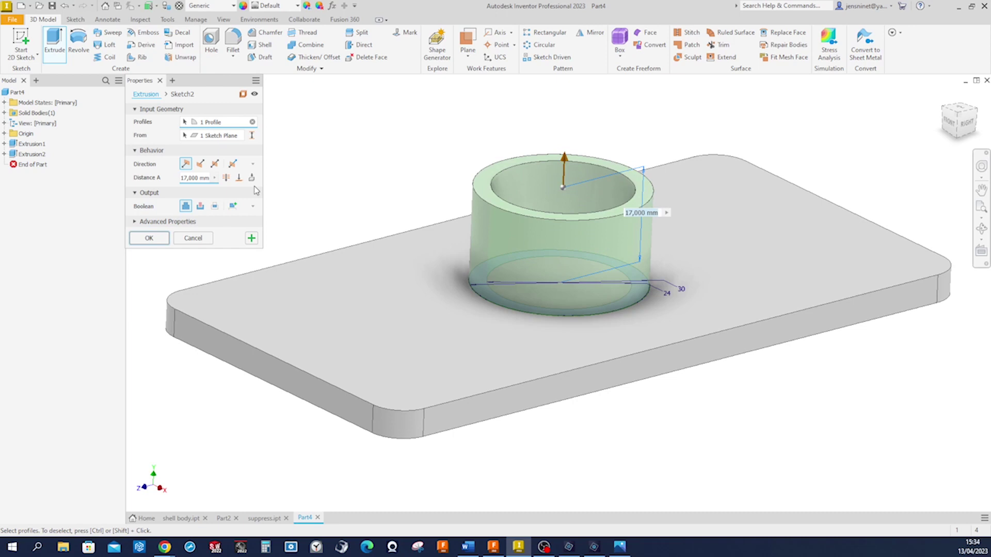
{"action": "type", "text": "22"}
{"action": "left_click", "coordinate": [150, 238]}
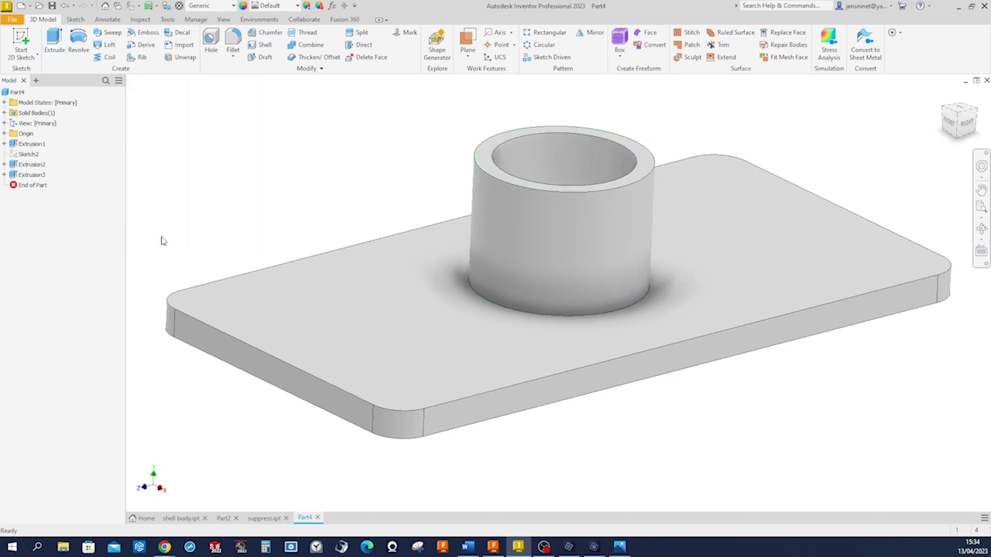
Step: Orbit the model and expand the Origin folder, selecting then clearing the YZ Plane
{"action": "key", "text": "F6"}
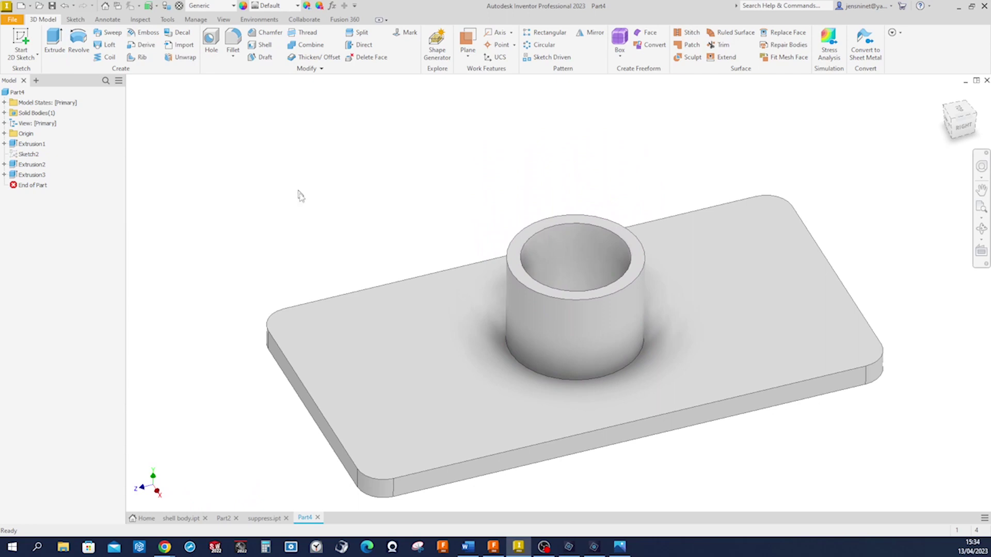
{"action": "key", "text": "F5"}
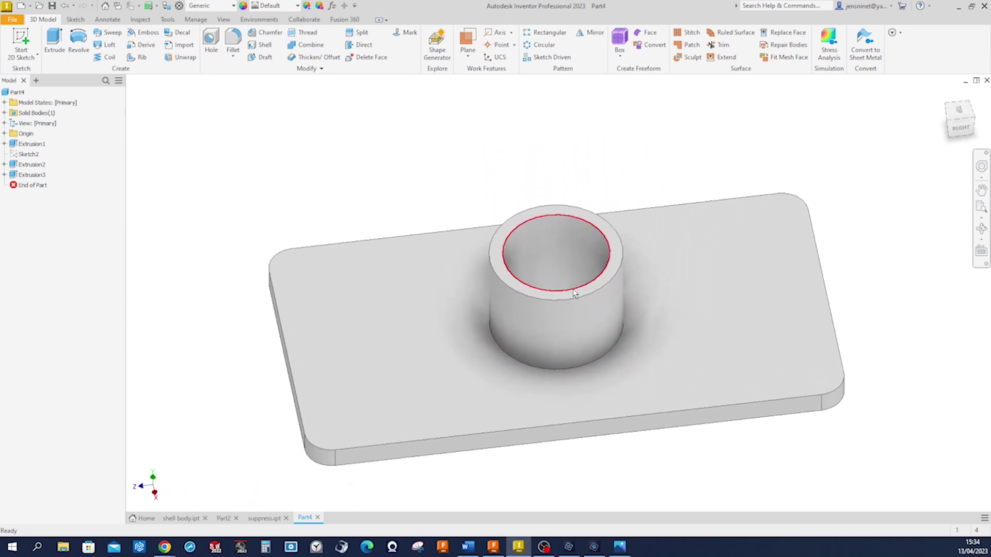
{"action": "key", "text": "F5"}
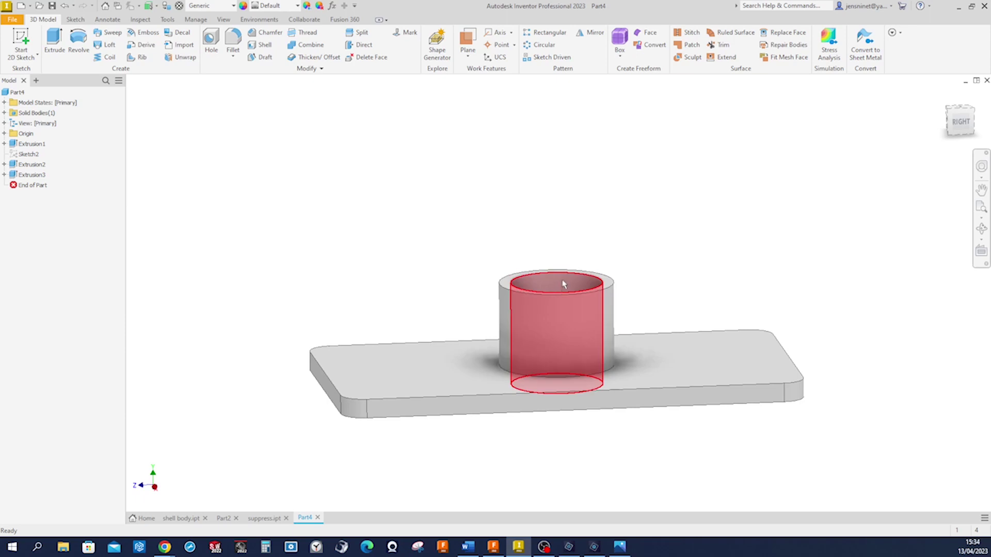
{"action": "key", "text": "F5"}
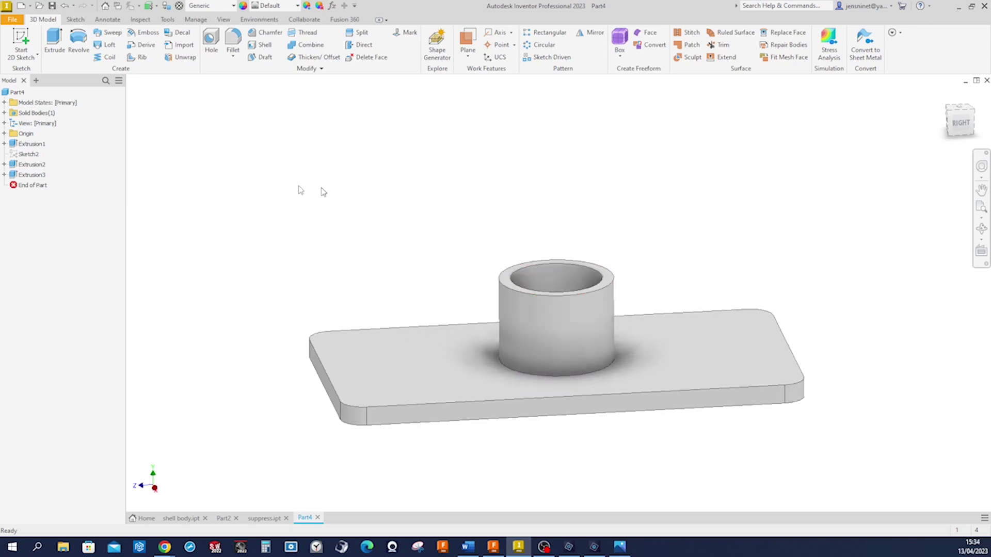
{"action": "left_click", "coordinate": [4, 134]}
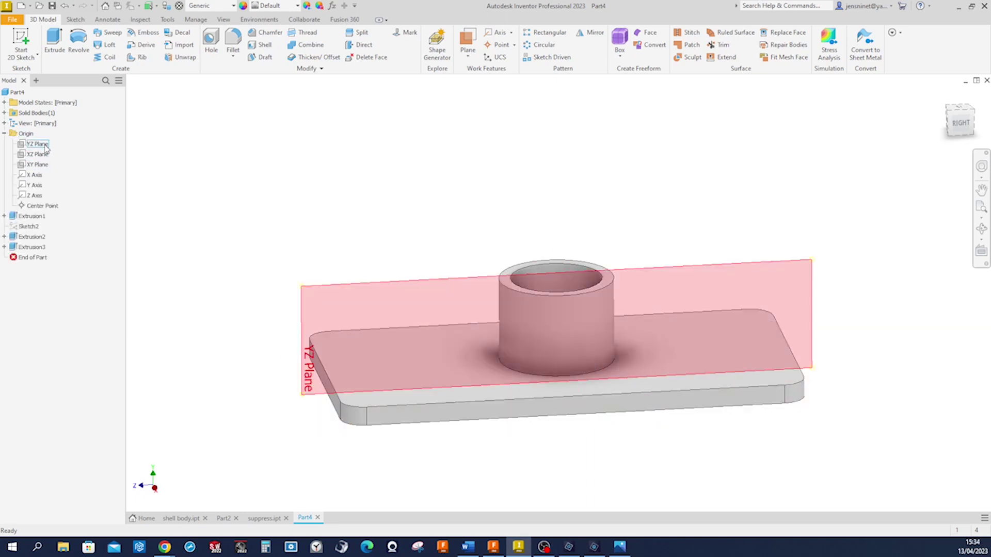
{"action": "left_click", "coordinate": [46, 148]}
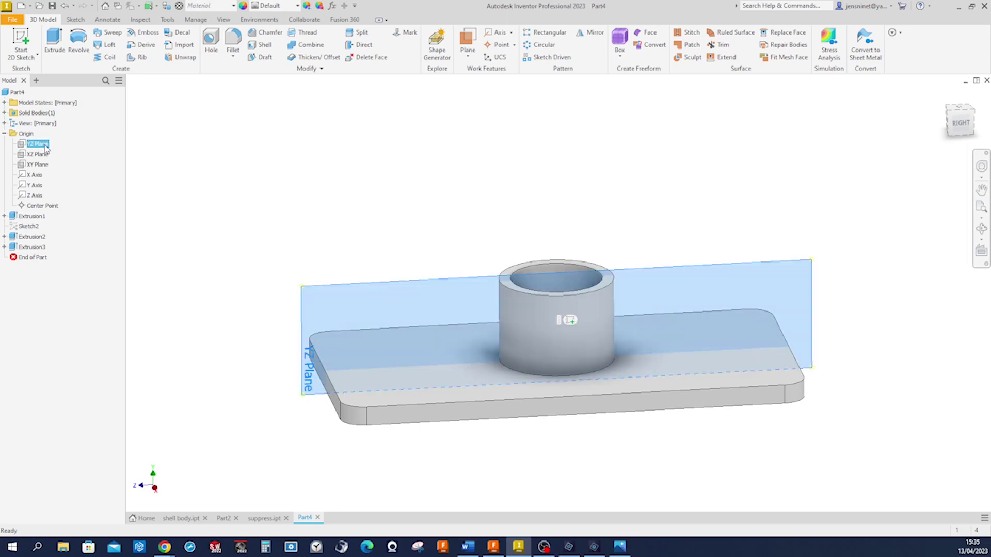
{"action": "left_click", "coordinate": [78, 153]}
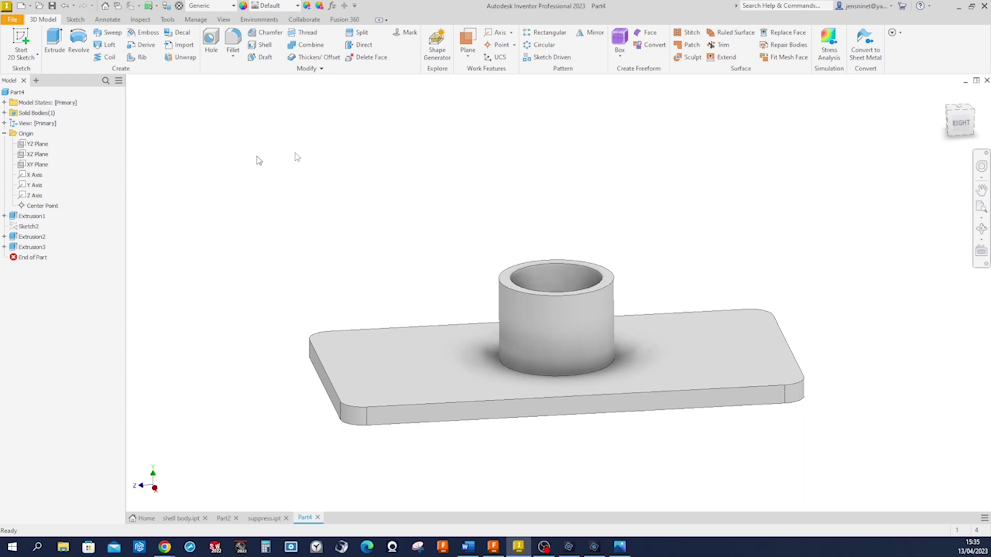
{"action": "left_click", "coordinate": [470, 58]}
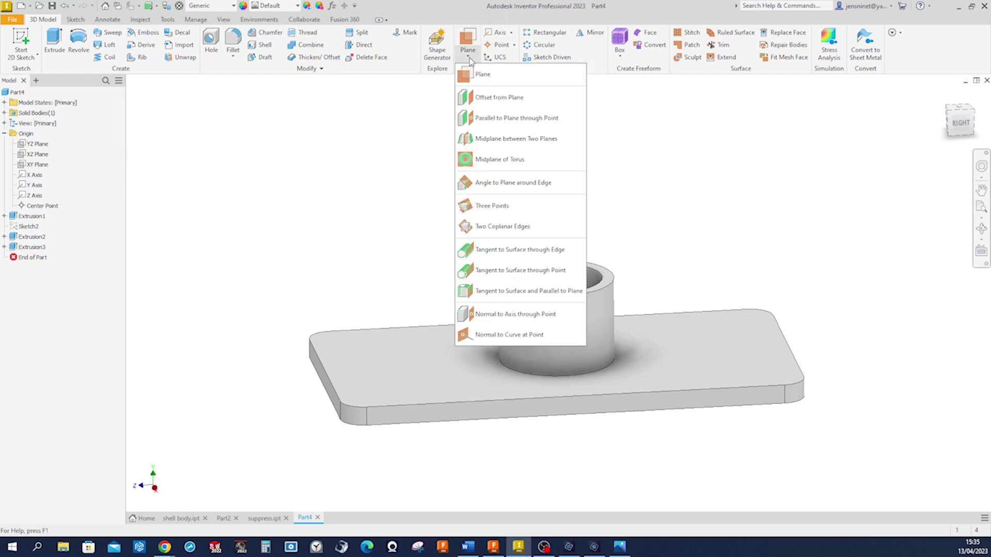
Step: Create Work Plane1 at 30° to the YZ Plane, rotated about the Y Axis
{"action": "left_click", "coordinate": [507, 184]}
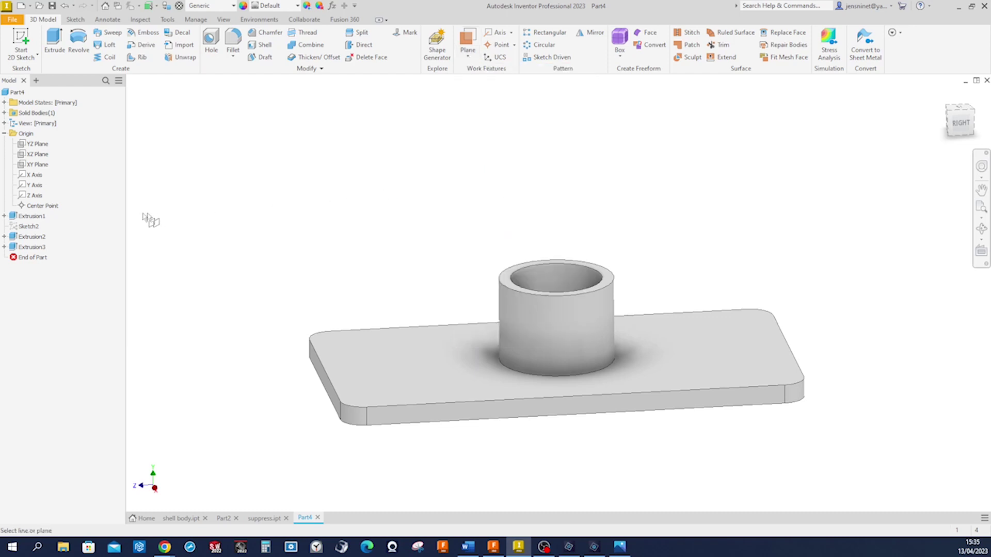
{"action": "left_click", "coordinate": [36, 186]}
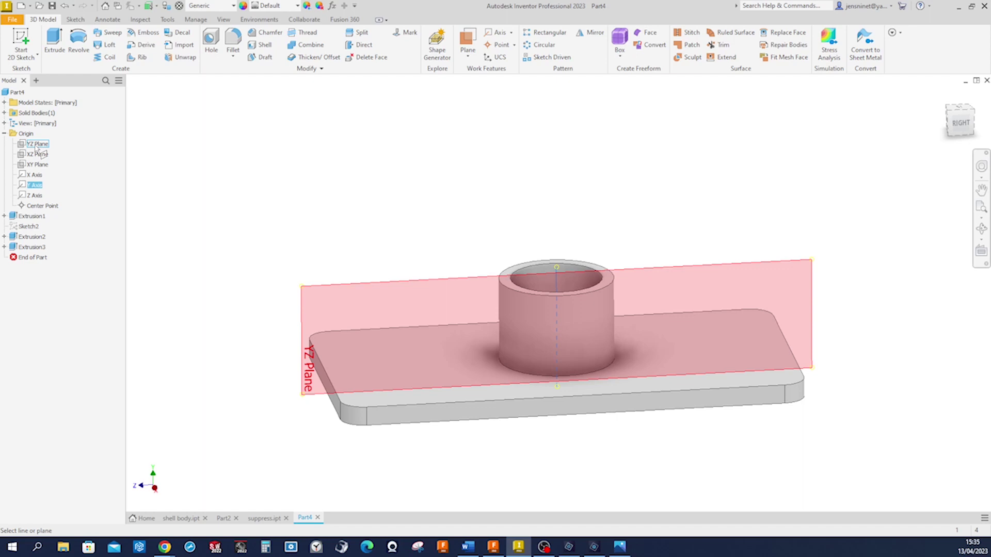
{"action": "left_click", "coordinate": [36, 146]}
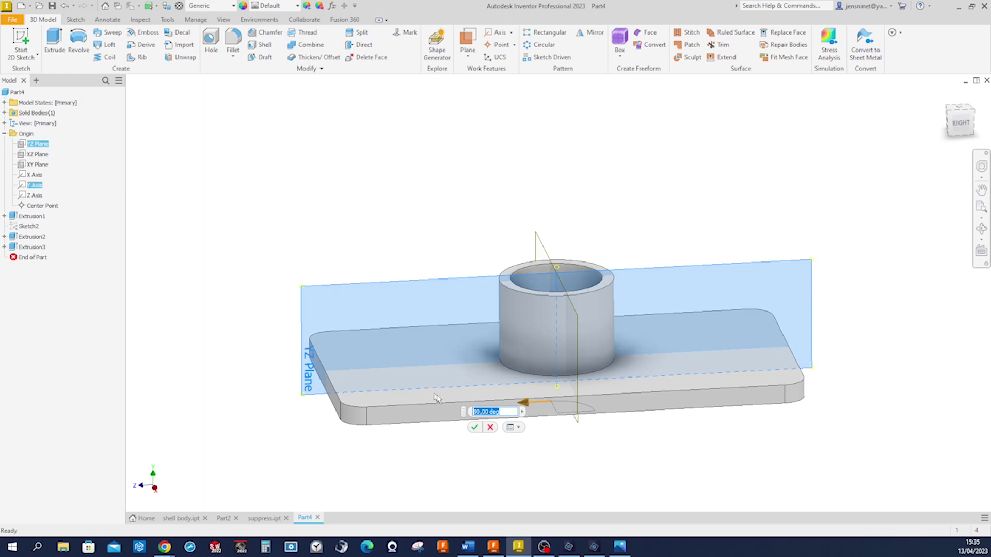
{"action": "type", "text": "3"}
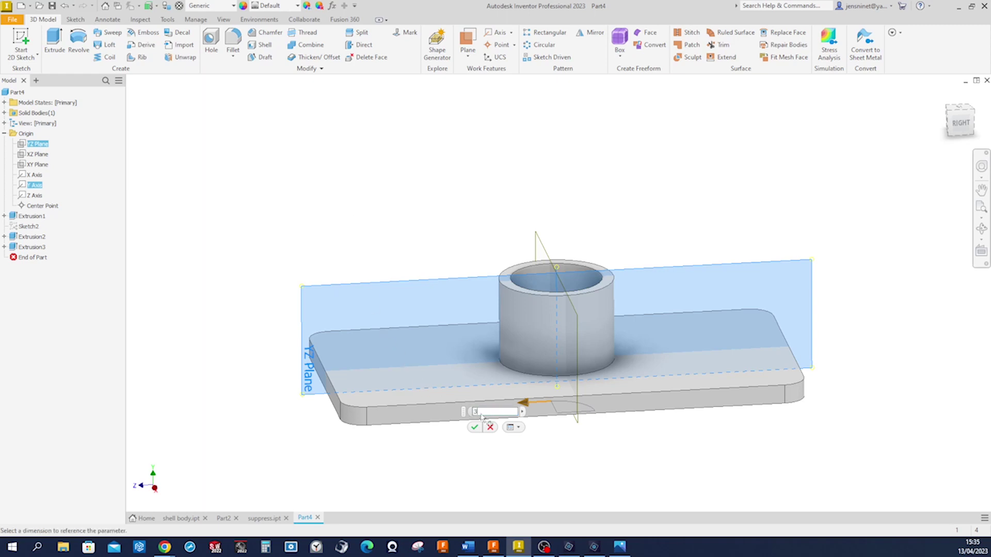
{"action": "type", "text": "0"}
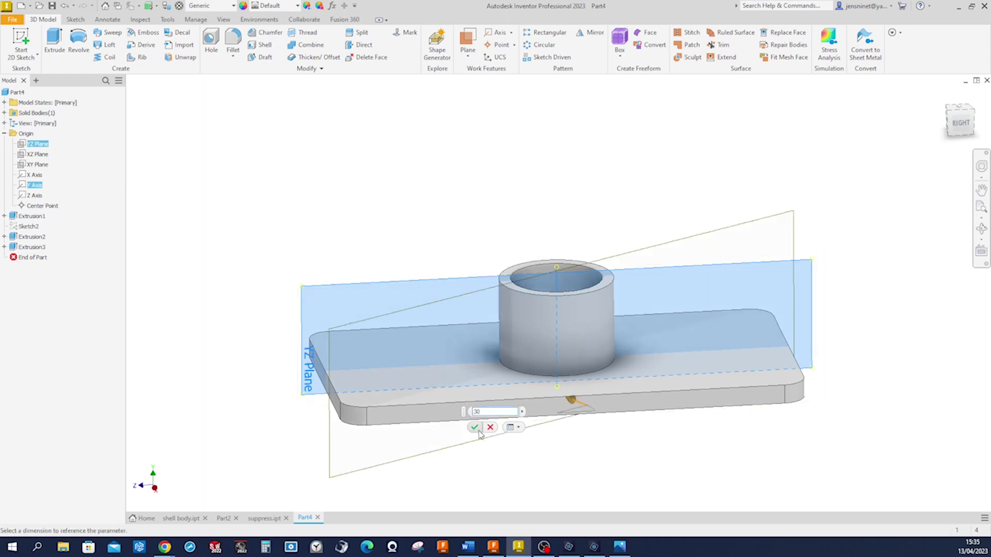
{"action": "left_click", "coordinate": [474, 427]}
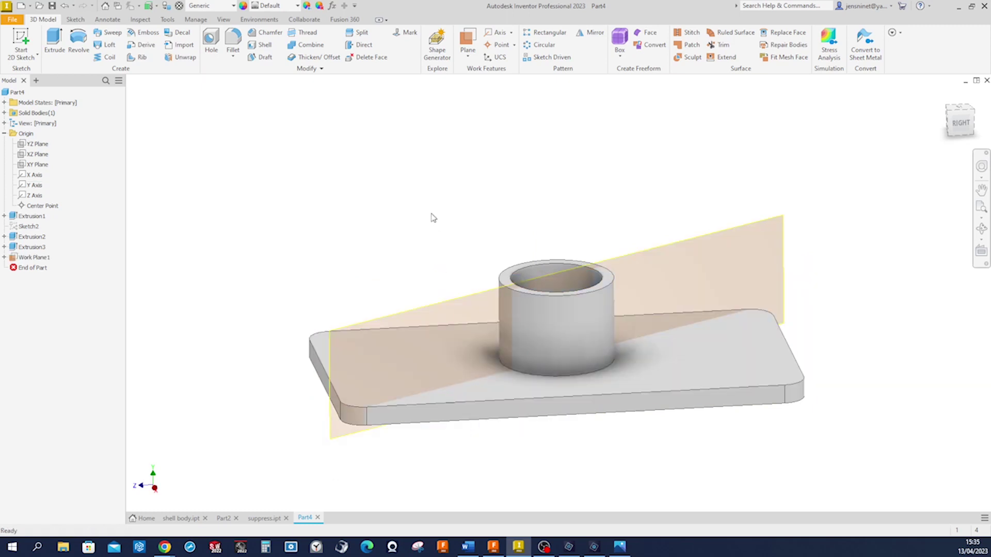
{"action": "middle_click_drag", "start_coordinate": [433, 217], "coordinate": [436, 249], "text": "shift"}
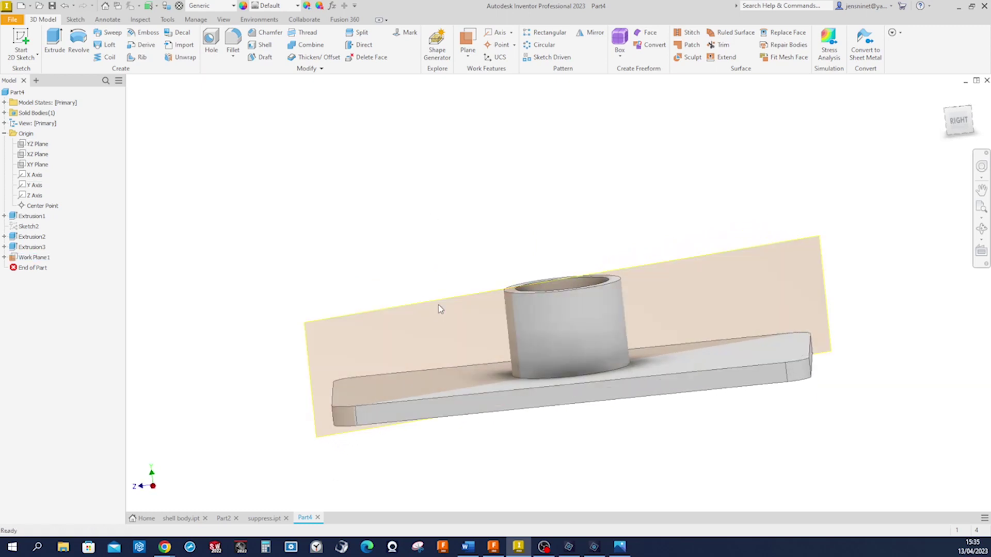
{"action": "left_click", "coordinate": [440, 308]}
Step: Create Sketch3 on Work Plane1, slice the graphics, and project the part's cut edges
{"action": "right_click", "coordinate": [441, 307]}
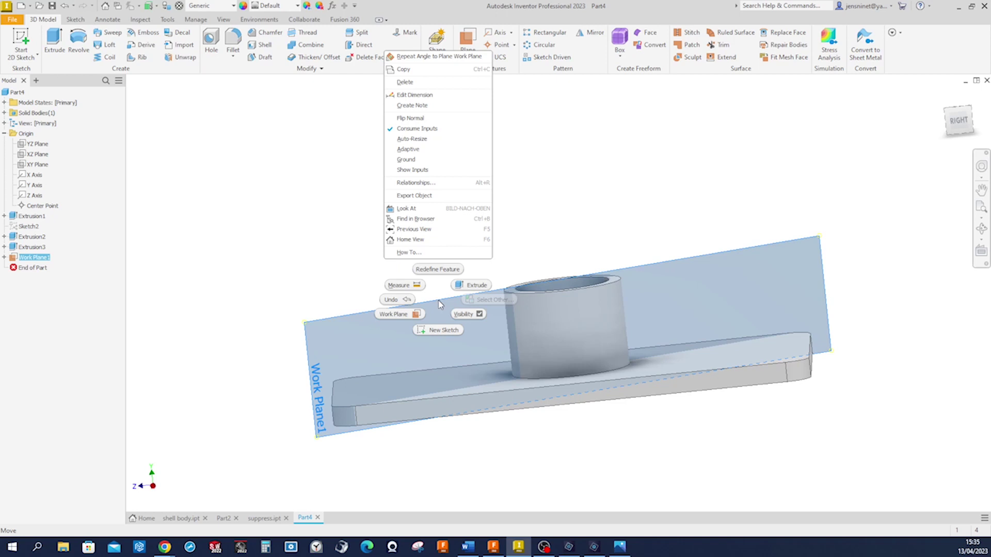
{"action": "left_click", "coordinate": [441, 330]}
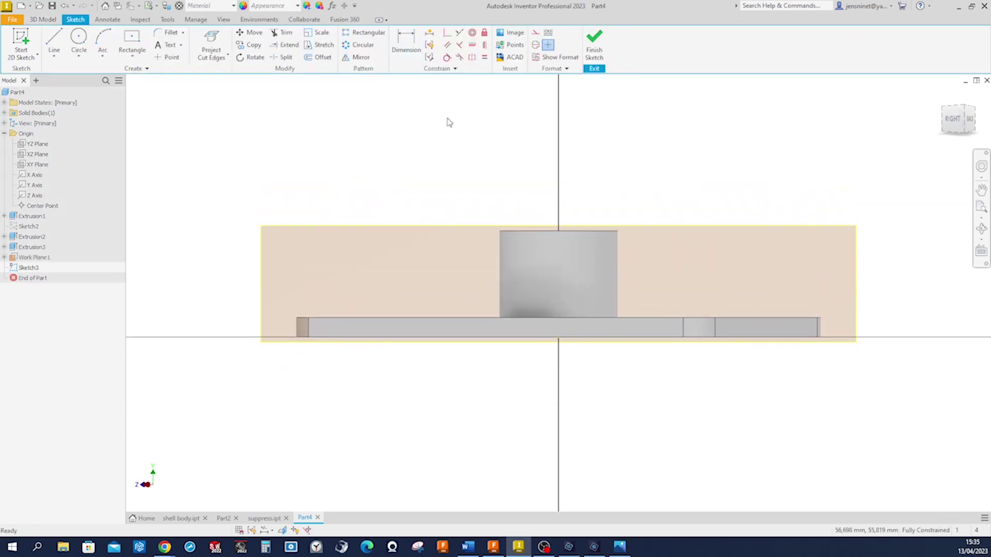
{"action": "key", "text": "F7"}
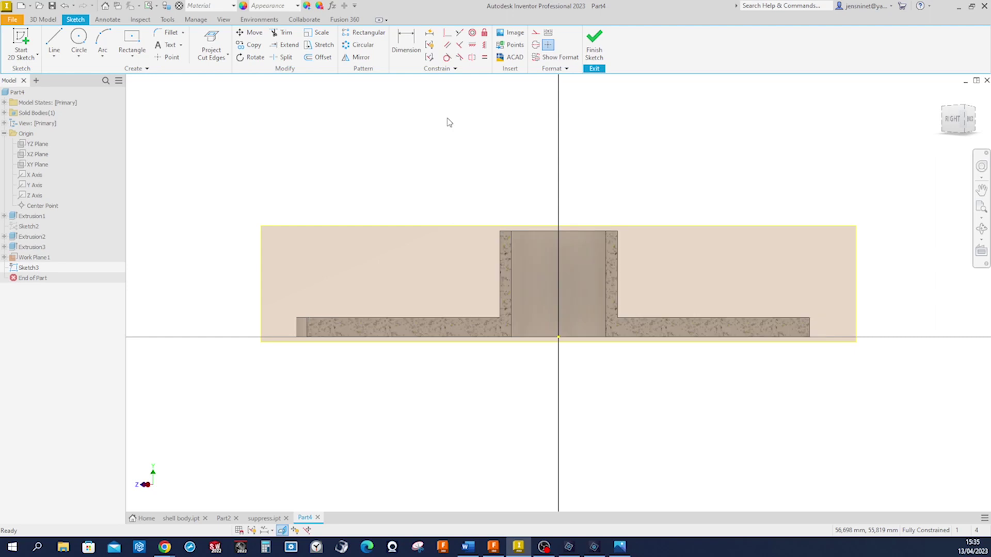
{"action": "left_click", "coordinate": [214, 55]}
{"action": "left_click", "coordinate": [240, 96]}
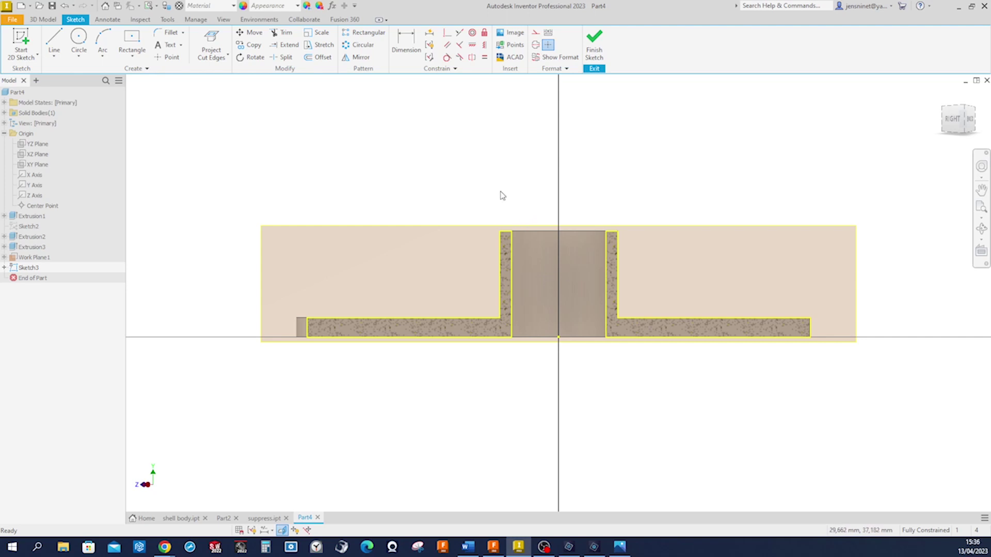
Step: Draw the slanted rib line from the boss's inner wall to the plate top at 24°
{"action": "key", "text": "l"}
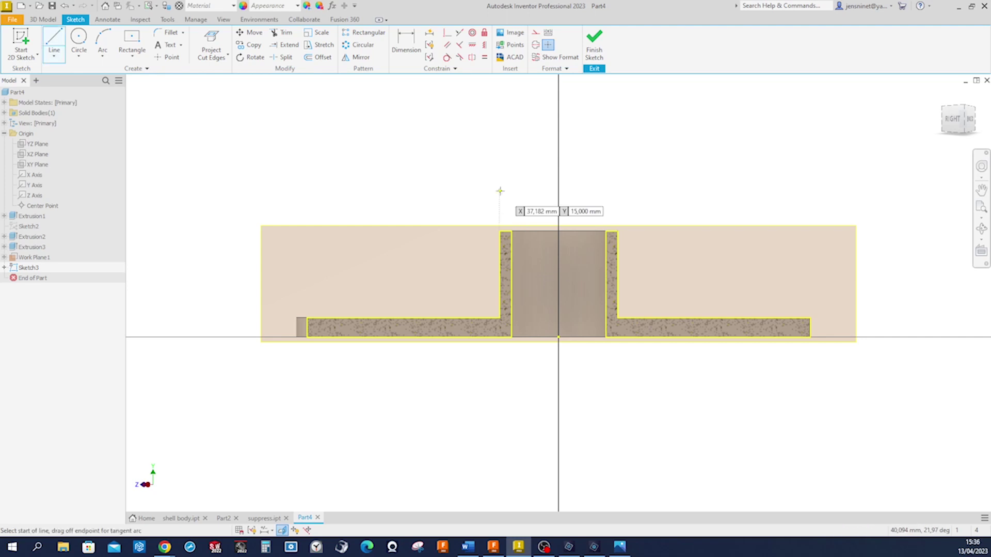
{"action": "left_click", "coordinate": [511, 255]}
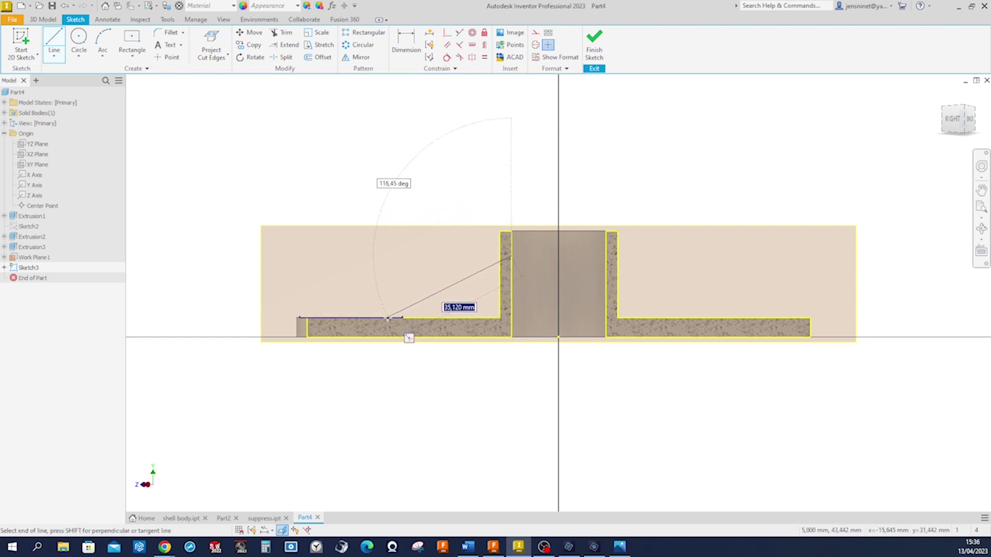
{"action": "left_click", "coordinate": [388, 317]}
{"action": "key", "text": "Escape"}
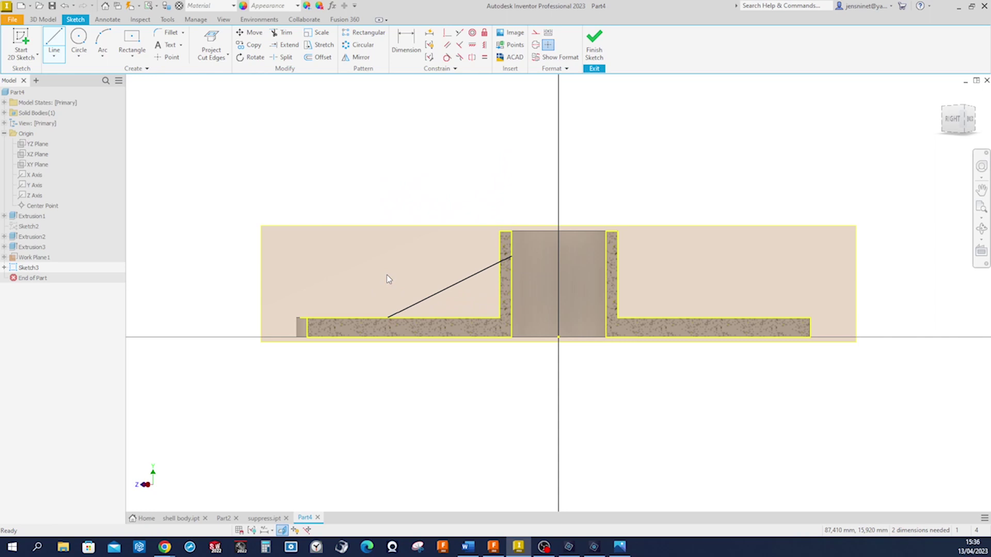
{"action": "key", "text": "d"}
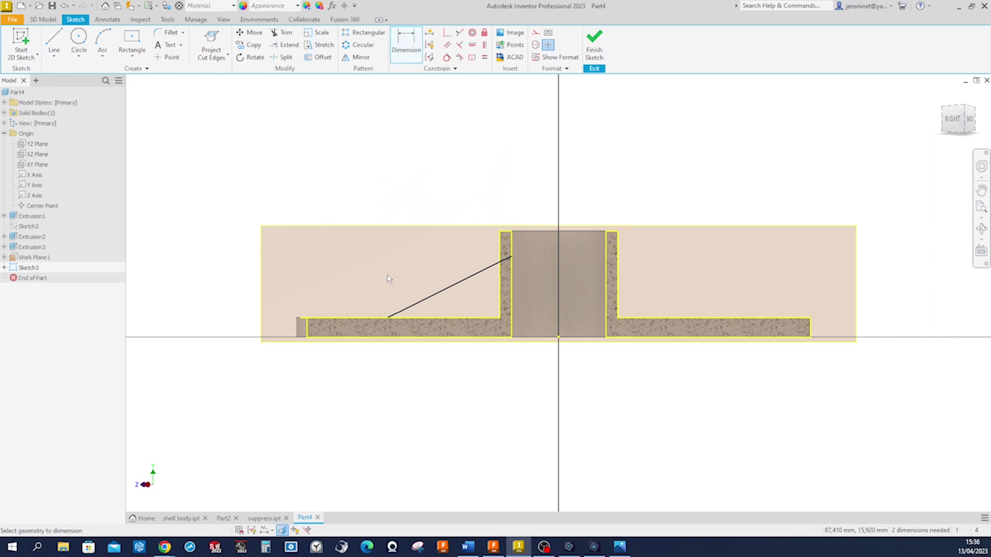
{"action": "left_click", "coordinate": [419, 302]}
{"action": "left_click", "coordinate": [432, 318]}
{"action": "left_click", "coordinate": [438, 314]}
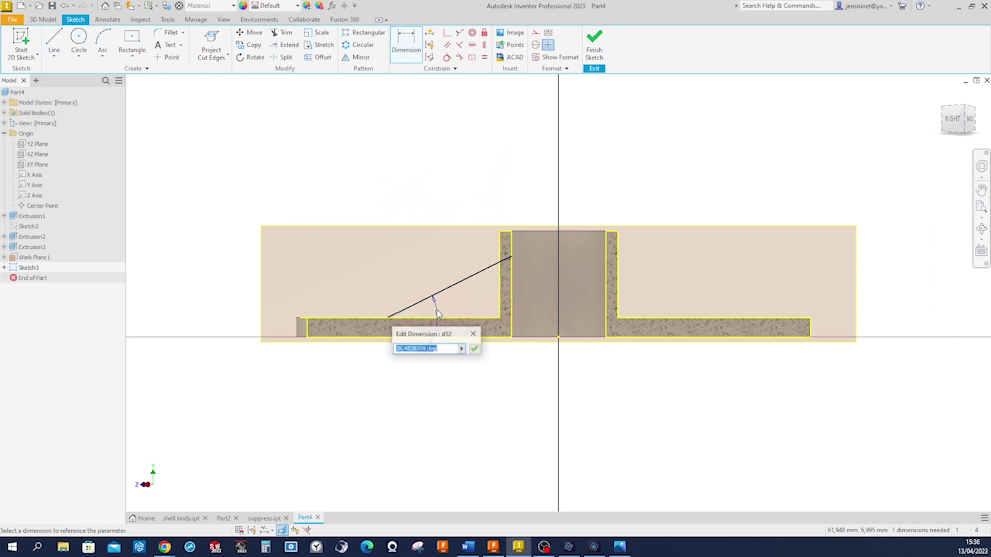
{"action": "type", "text": "24"}
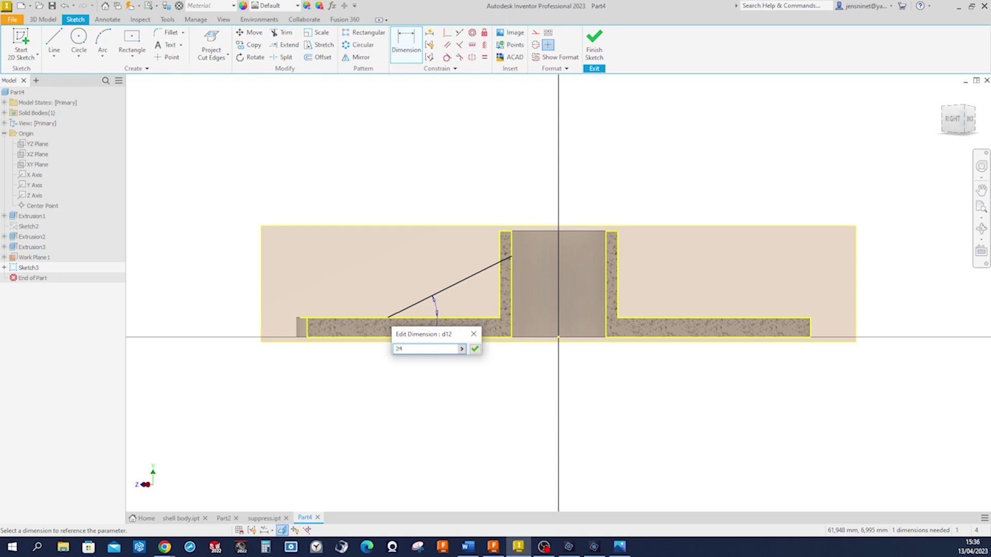
{"action": "key", "text": "Return"}
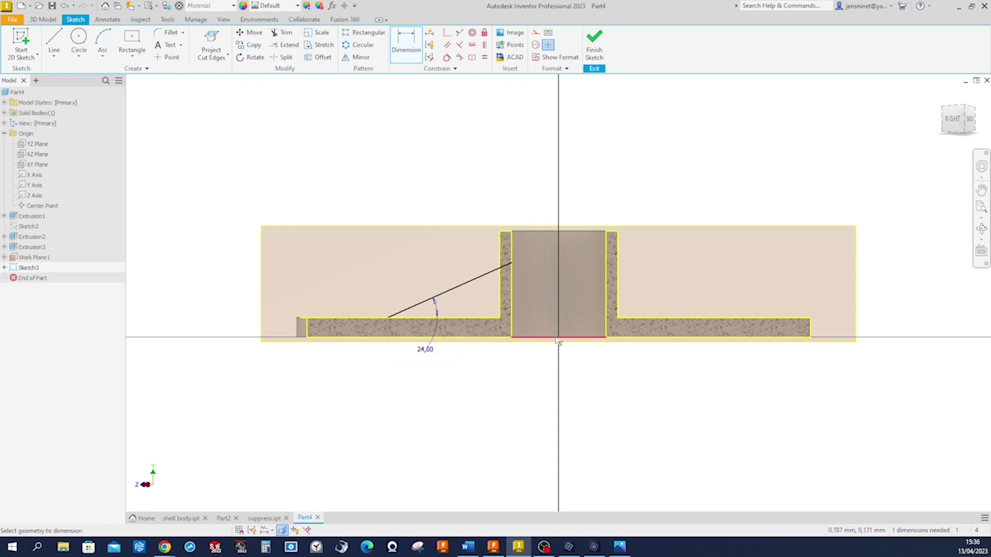
Step: Place the line's lower end 48 mm from the vertical axis and add a line at the boss's inner corner
{"action": "left_click", "coordinate": [388, 317]}
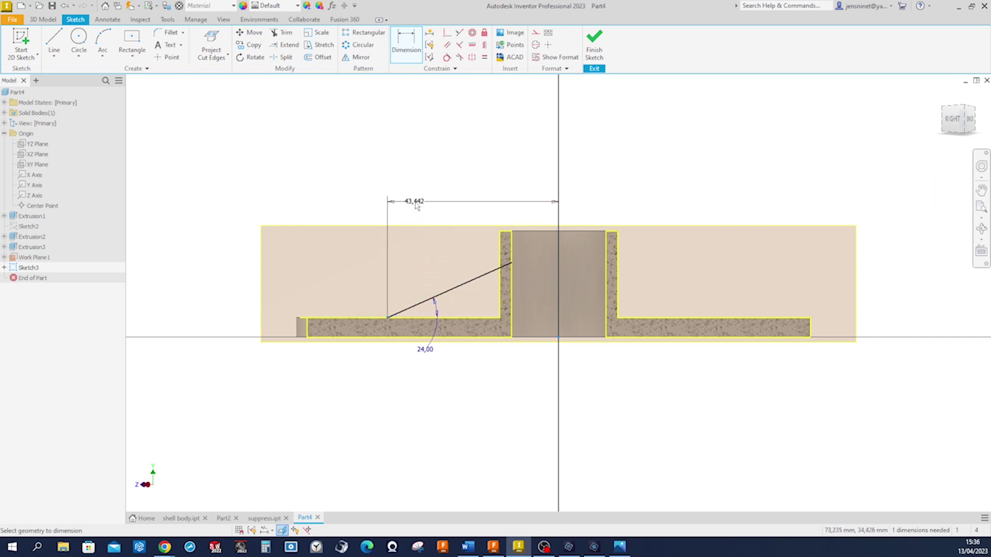
{"action": "left_click", "coordinate": [417, 206]}
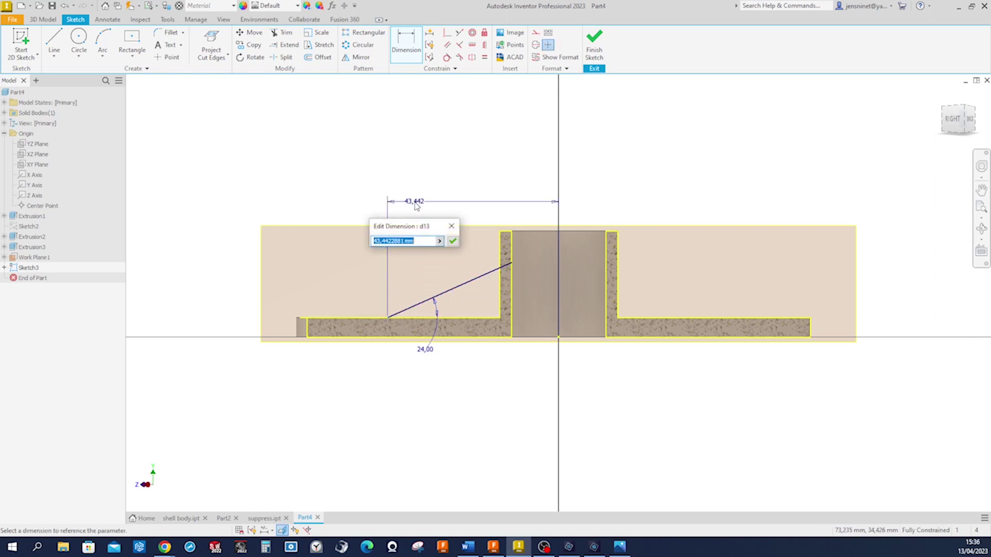
{"action": "type", "text": "48"}
{"action": "key", "text": "Return"}
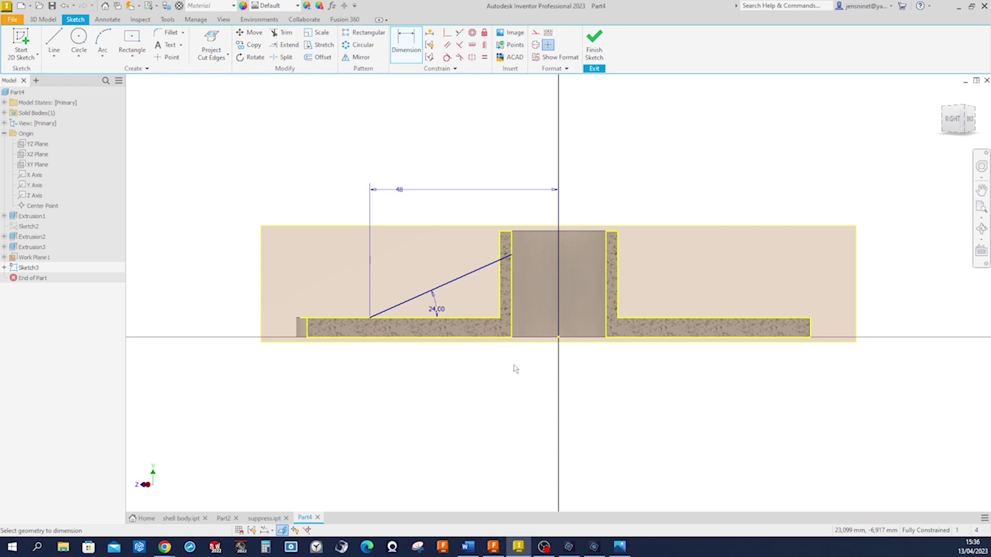
{"action": "key", "text": "l"}
{"action": "left_click", "coordinate": [506, 317]}
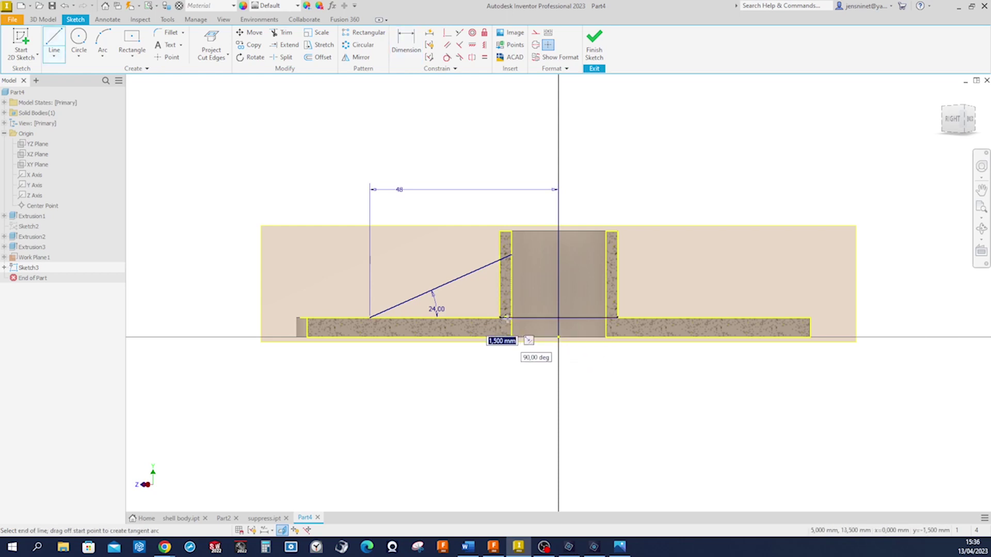
{"action": "key", "text": "Escape"}
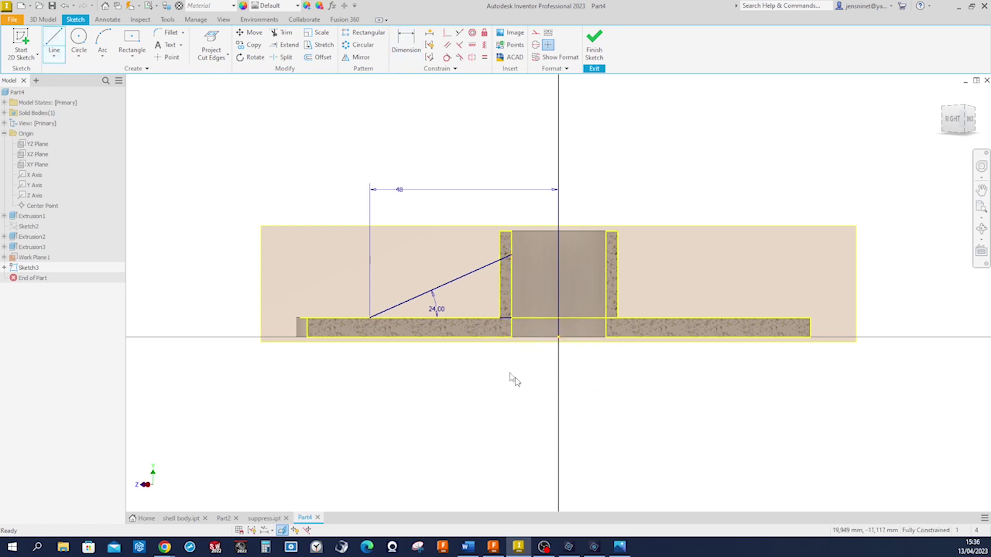
Step: Extrude both triangular rib regions symmetrically by 6 mm
{"action": "left_click", "coordinate": [51, 20]}
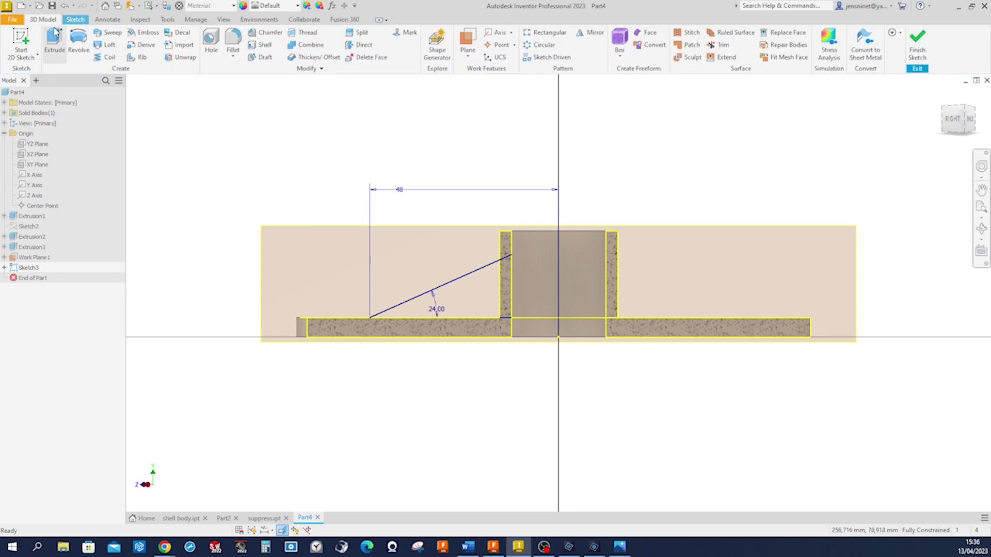
{"action": "left_click", "coordinate": [55, 34]}
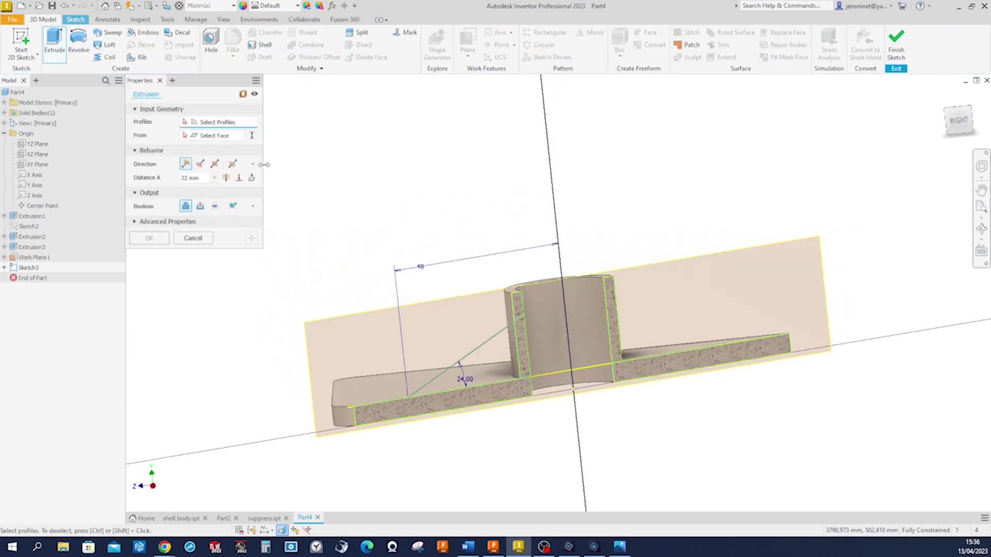
{"action": "left_click", "coordinate": [491, 363]}
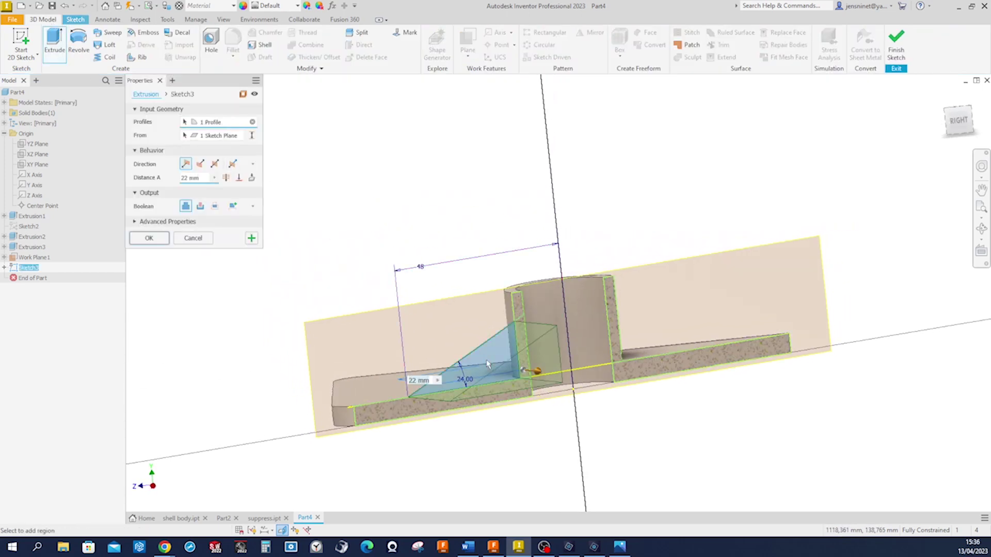
{"action": "scroll", "coordinate": [507, 364], "scroll_direction": "up", "scroll_amount": 5}
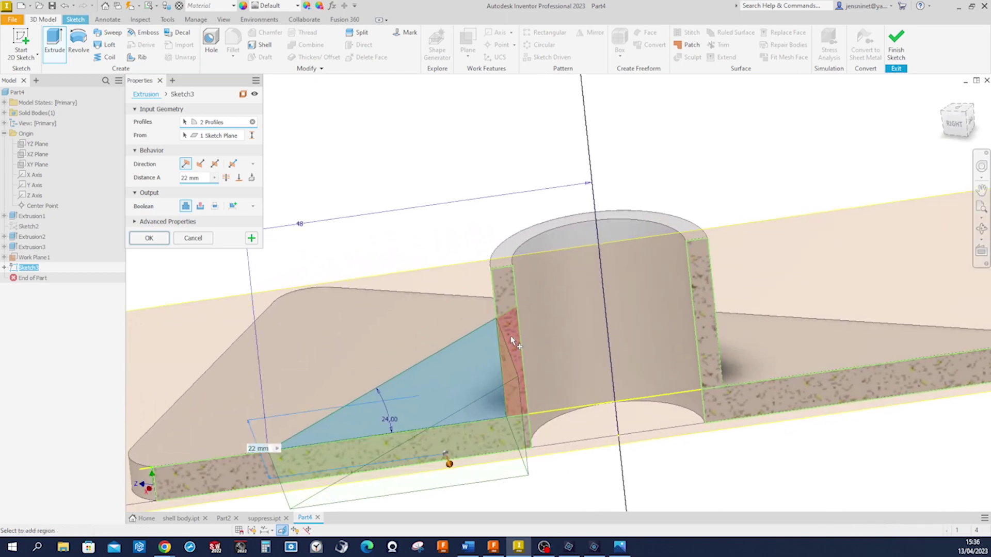
{"action": "left_click", "coordinate": [510, 340]}
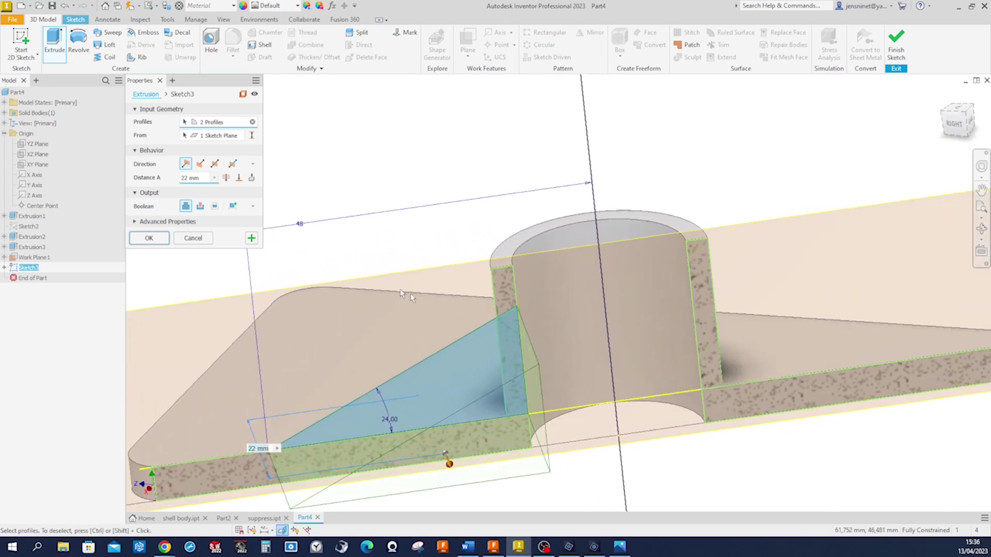
{"action": "left_click", "coordinate": [215, 164]}
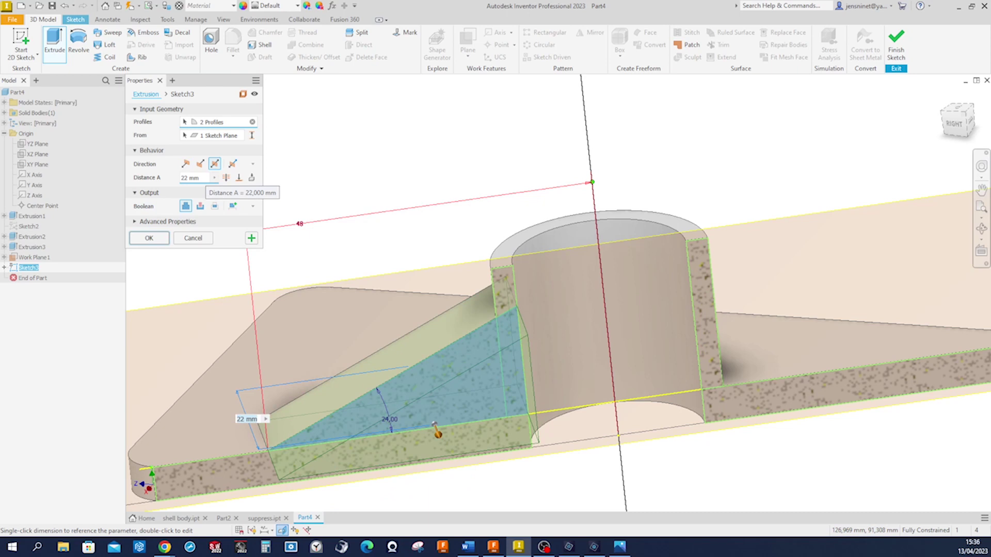
{"action": "left_click", "coordinate": [192, 178]}
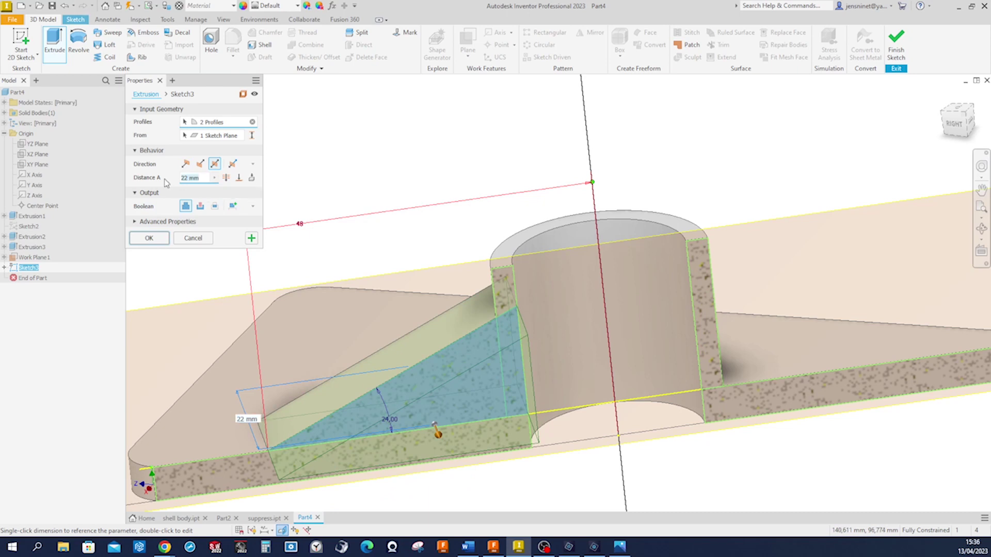
{"action": "type", "text": "6"}
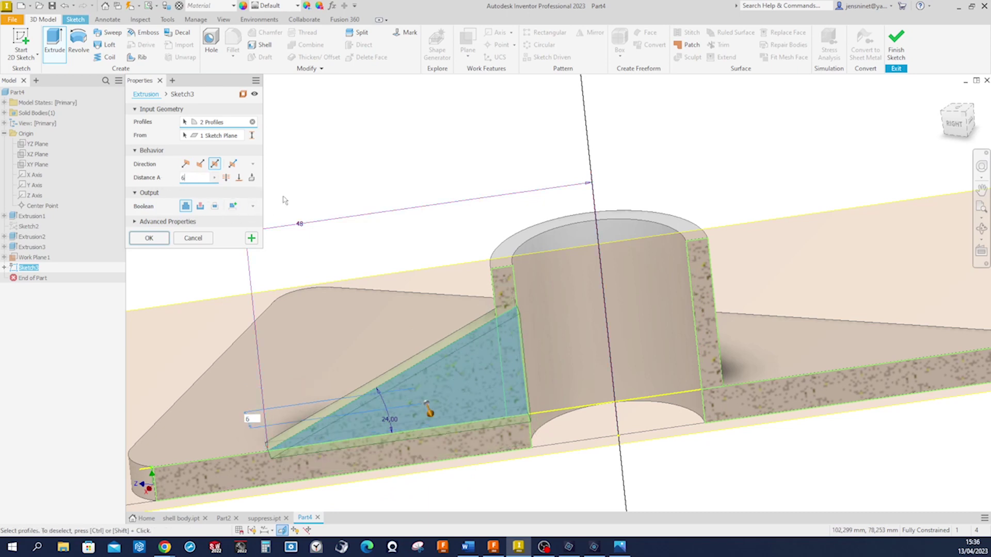
{"action": "scroll", "coordinate": [285, 200], "scroll_direction": "down", "scroll_amount": 1}
{"action": "scroll", "coordinate": [285, 200], "scroll_direction": "down", "scroll_amount": 3}
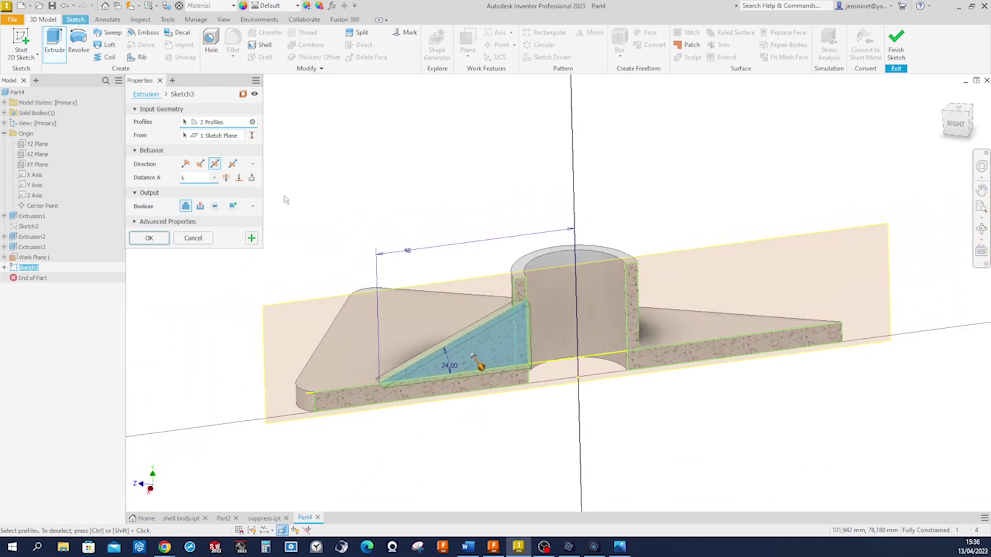
{"action": "left_click", "coordinate": [161, 242]}
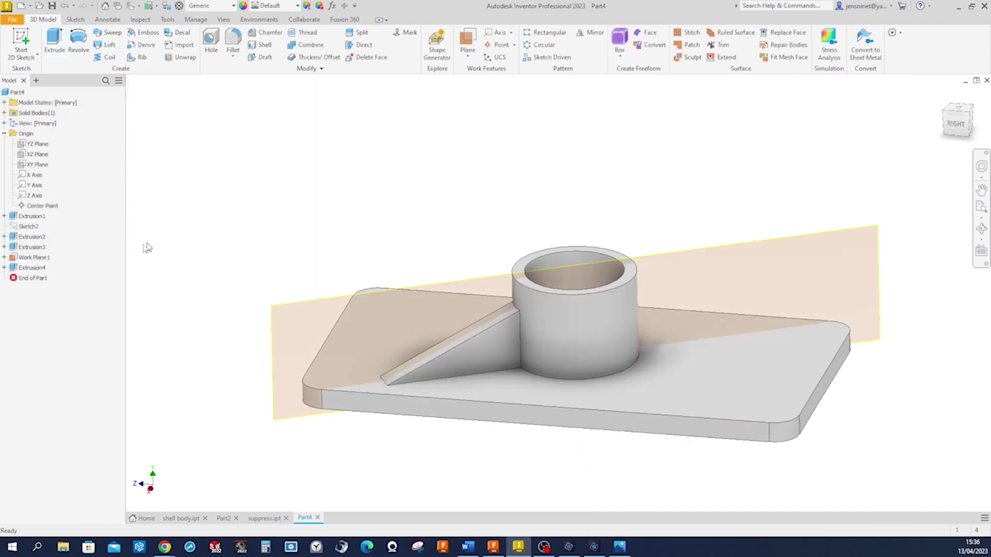
Step: Turn off Work Plane1's visibility in the model browser
{"action": "right_click", "coordinate": [47, 259]}
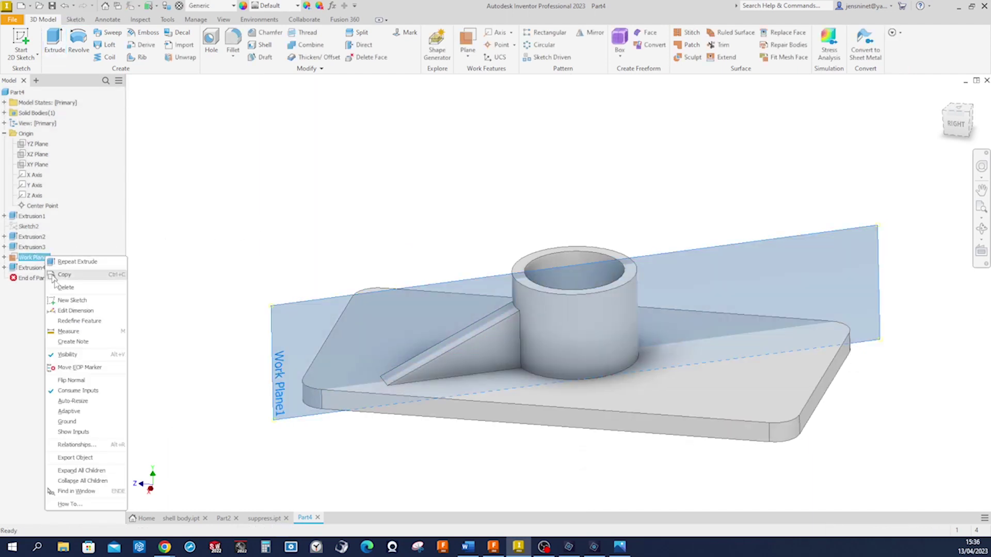
{"action": "left_click", "coordinate": [71, 355]}
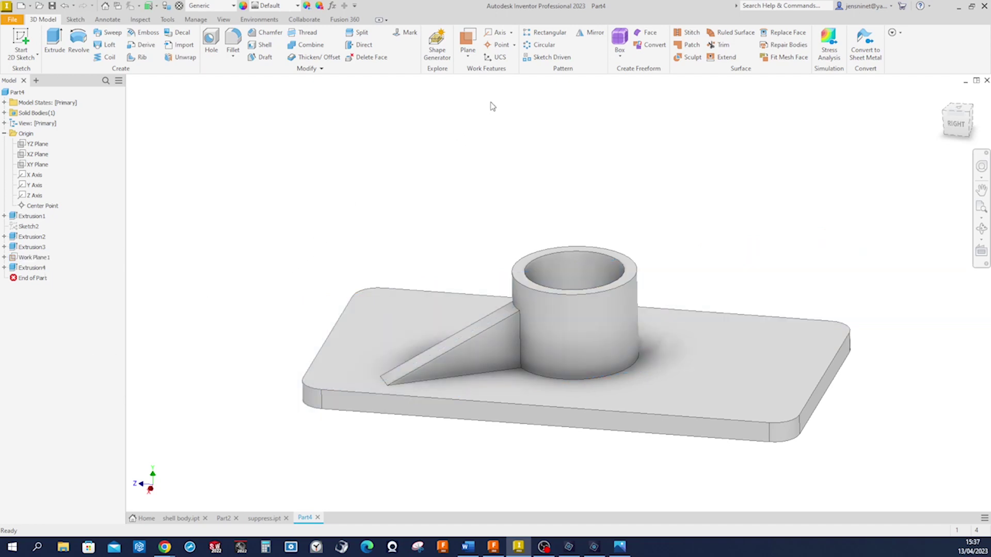
{"action": "left_click", "coordinate": [540, 45]}
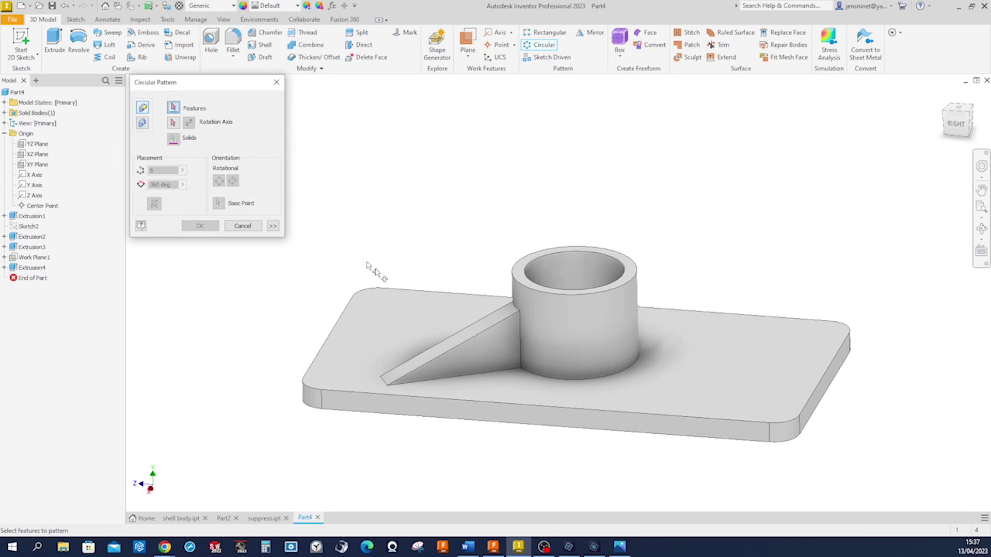
Step: Circular-pattern the Extrusion4 rib 6 times over 360° about the boss axis
{"action": "left_click", "coordinate": [457, 341]}
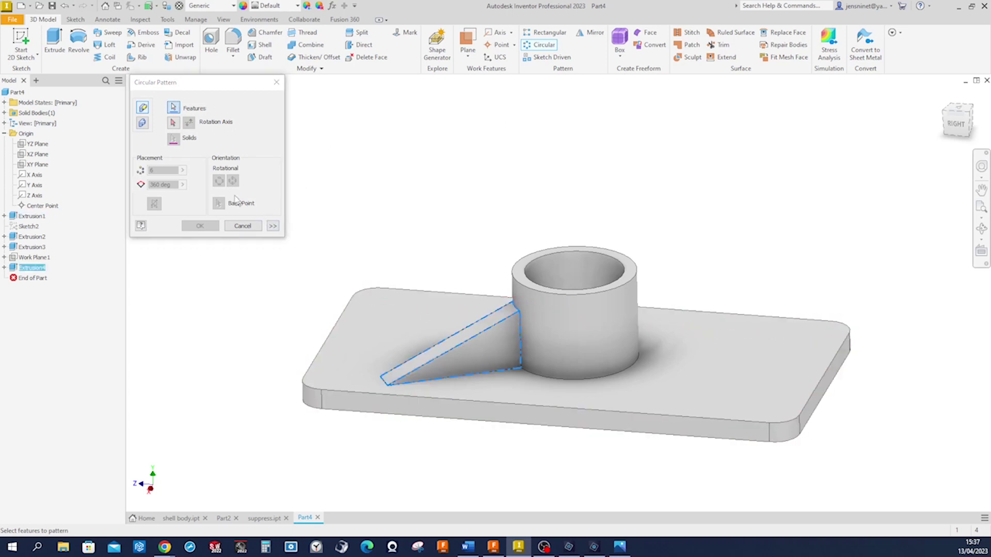
{"action": "left_click", "coordinate": [173, 122]}
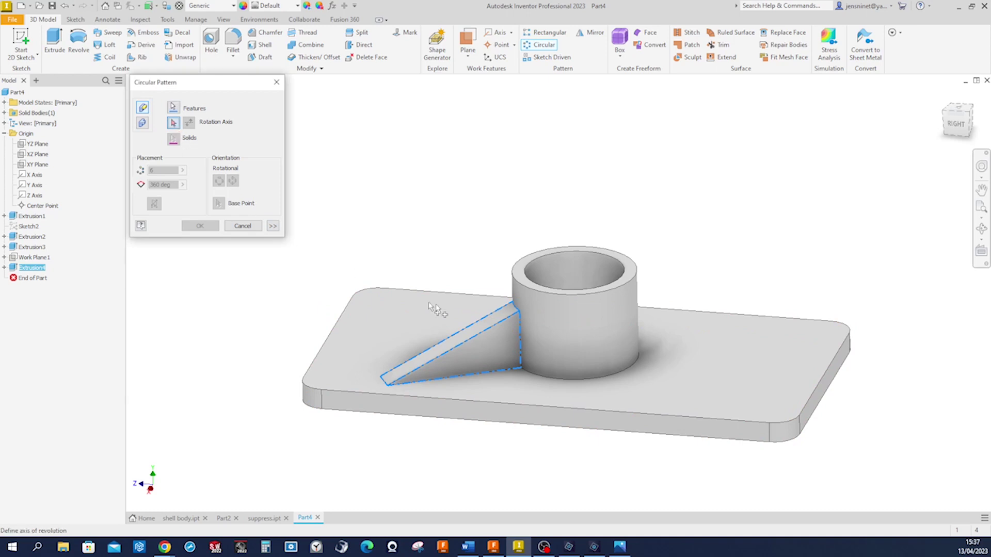
{"action": "left_click", "coordinate": [614, 346]}
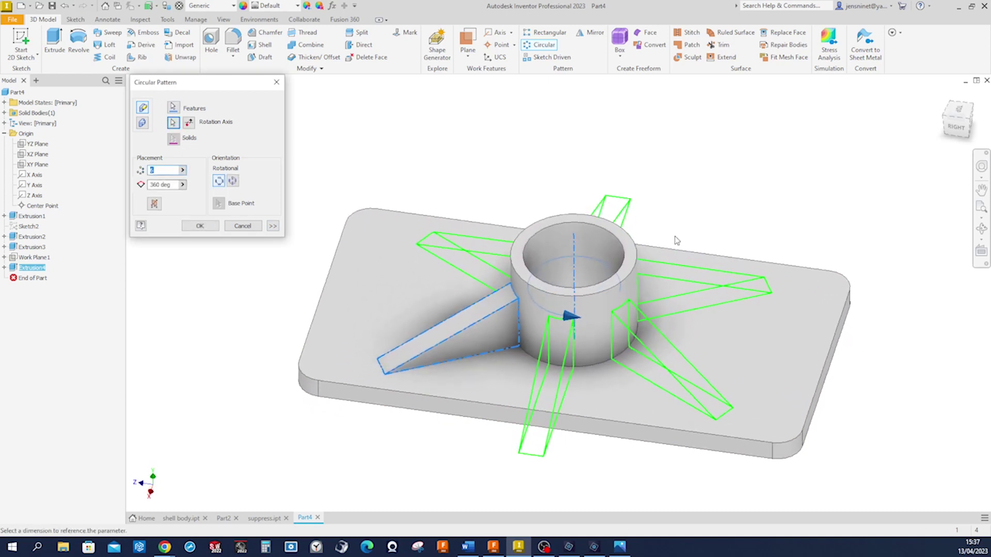
{"action": "middle_click_drag", "start_coordinate": [674, 237], "coordinate": [234, 236], "text": "shift"}
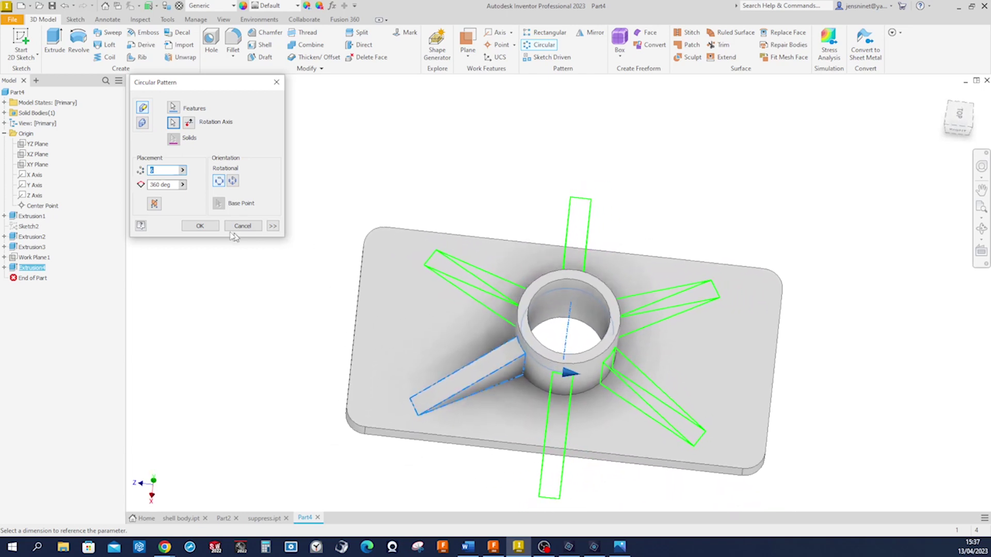
{"action": "left_click", "coordinate": [200, 227]}
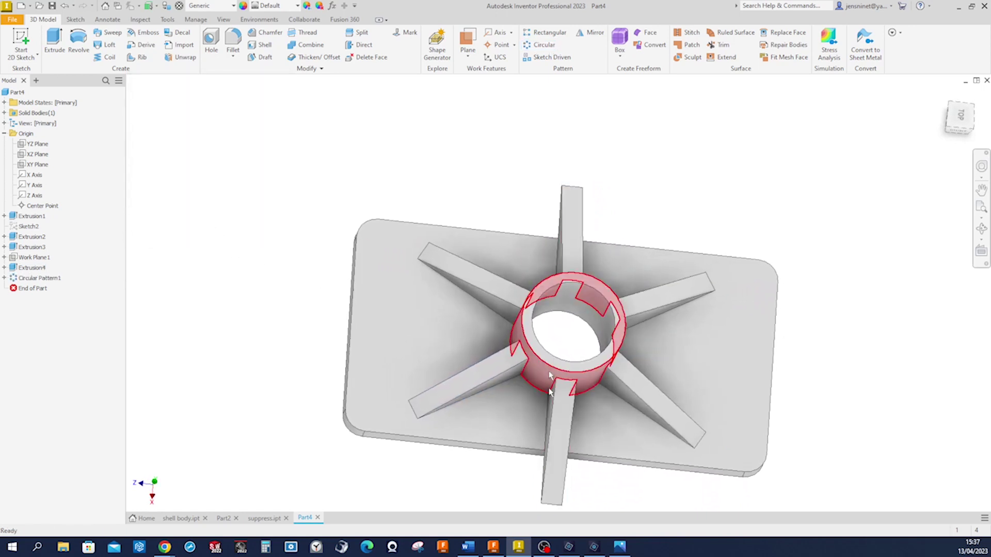
Step: Suppress the second and fifth occurrences of Circular Pattern1, leaving four ribs
{"action": "middle_click_drag", "start_coordinate": [578, 299], "coordinate": [374, 223], "text": "shift"}
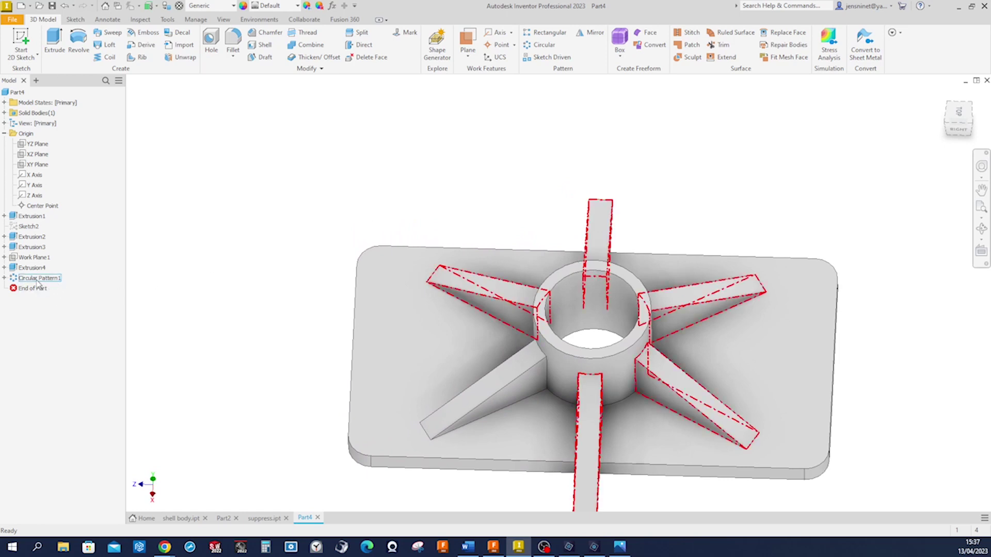
{"action": "left_click", "coordinate": [4, 278]}
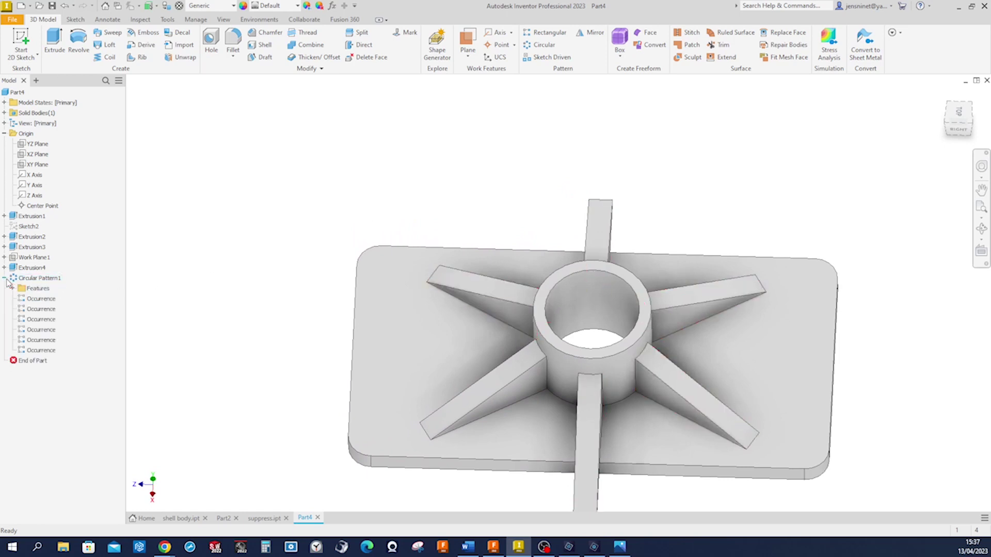
{"action": "right_click", "coordinate": [34, 311]}
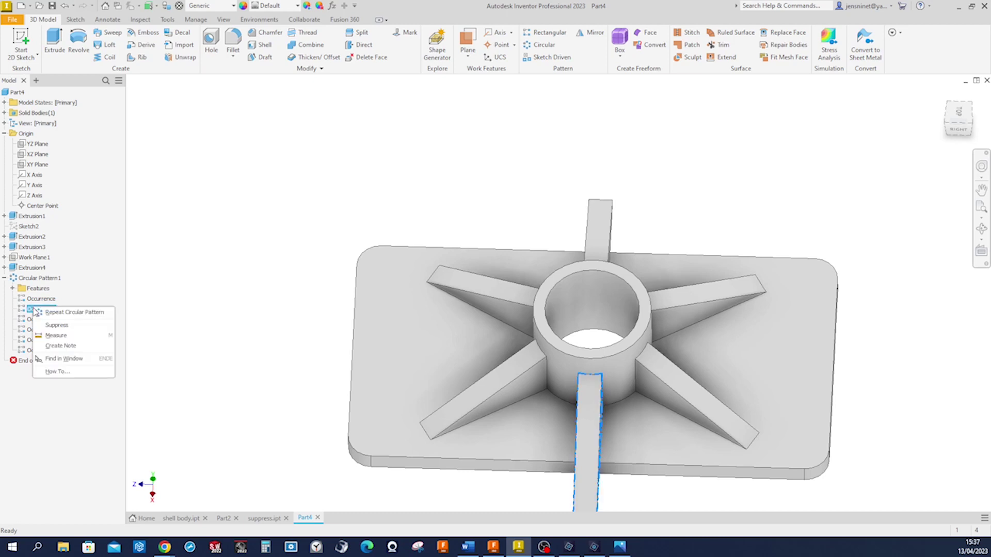
{"action": "left_click", "coordinate": [56, 326]}
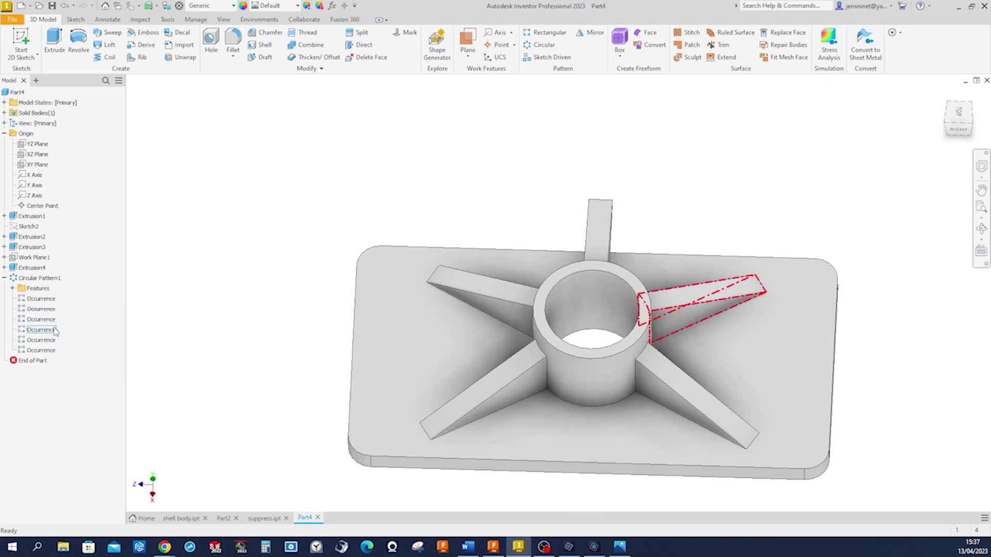
{"action": "right_click", "coordinate": [49, 342]}
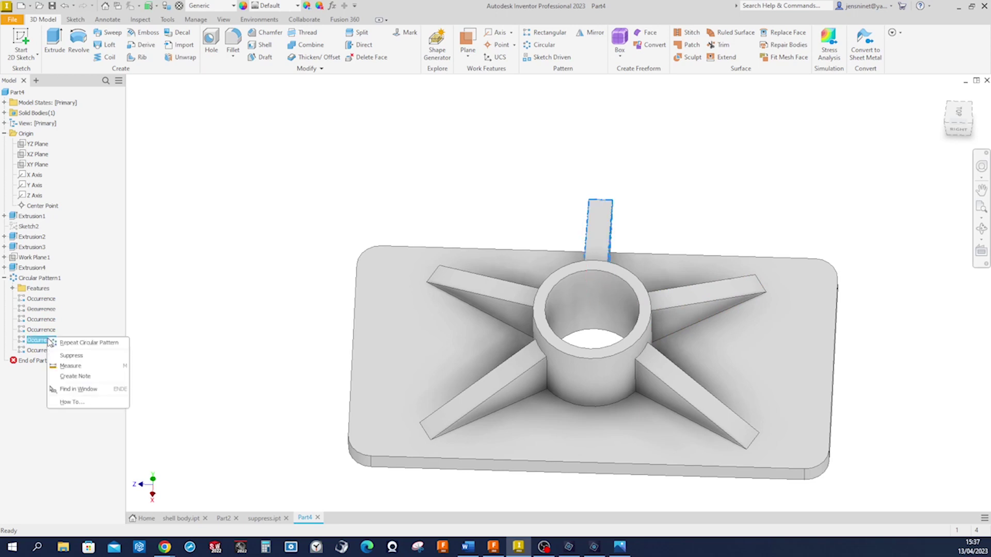
{"action": "left_click", "coordinate": [69, 356]}
{"action": "key", "text": "F6"}
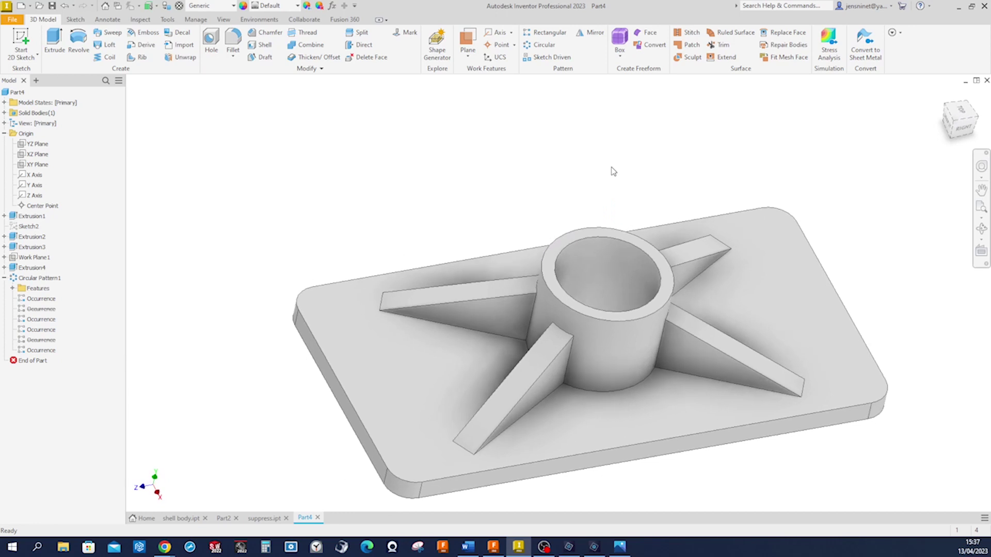
{"action": "mouse_move", "coordinate": [613, 171]}
{"action": "middle_mouse_down", "text": "shift"}
{"action": "mouse_move", "coordinate": [740, 259]}
{"action": "mouse_move", "coordinate": [871, 317]}
{"action": "mouse_move", "coordinate": [878, 330]}
{"action": "middle_mouse_up", "text": "shift"}
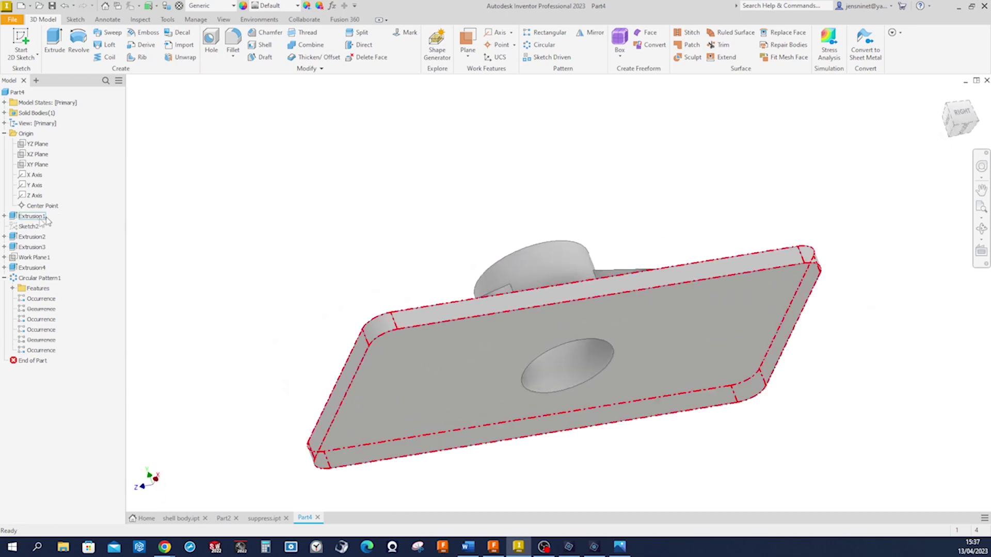
Step: Turn on visibility for Sketch2 and for Sketch1 under Extrusion1, viewing the plate's underside
{"action": "left_click", "coordinate": [32, 229]}
{"action": "right_click", "coordinate": [32, 229]}
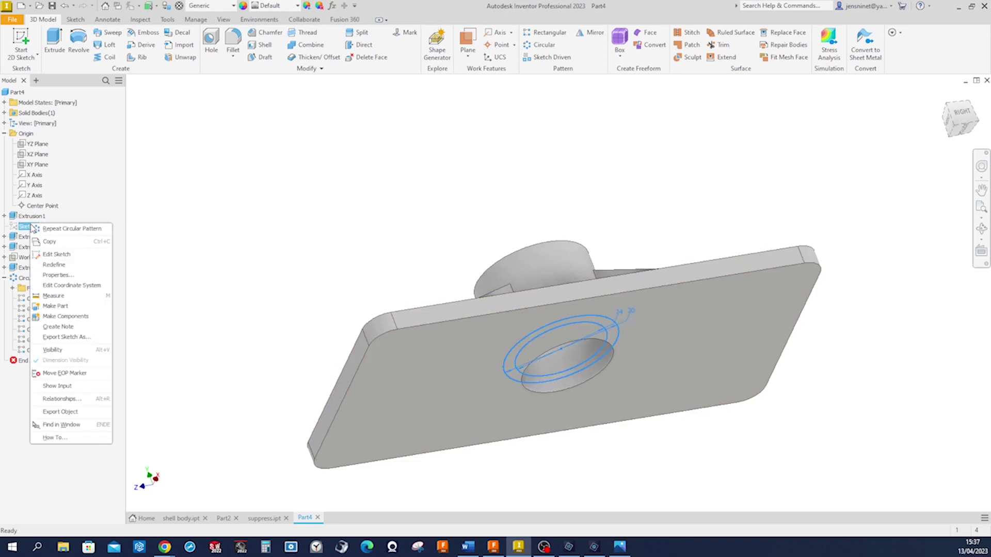
{"action": "left_click", "coordinate": [55, 350]}
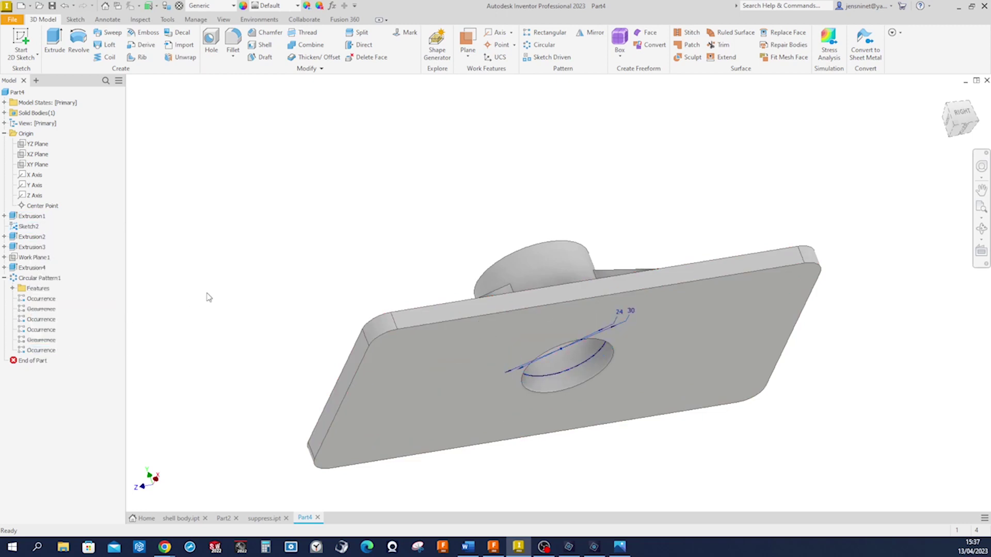
{"action": "mouse_move", "coordinate": [190, 250]}
{"action": "middle_mouse_down", "text": "shift"}
{"action": "mouse_move", "coordinate": [223, 248]}
{"action": "mouse_move", "coordinate": [194, 237]}
{"action": "middle_mouse_up", "text": "shift"}
{"action": "left_click", "coordinate": [5, 216]}
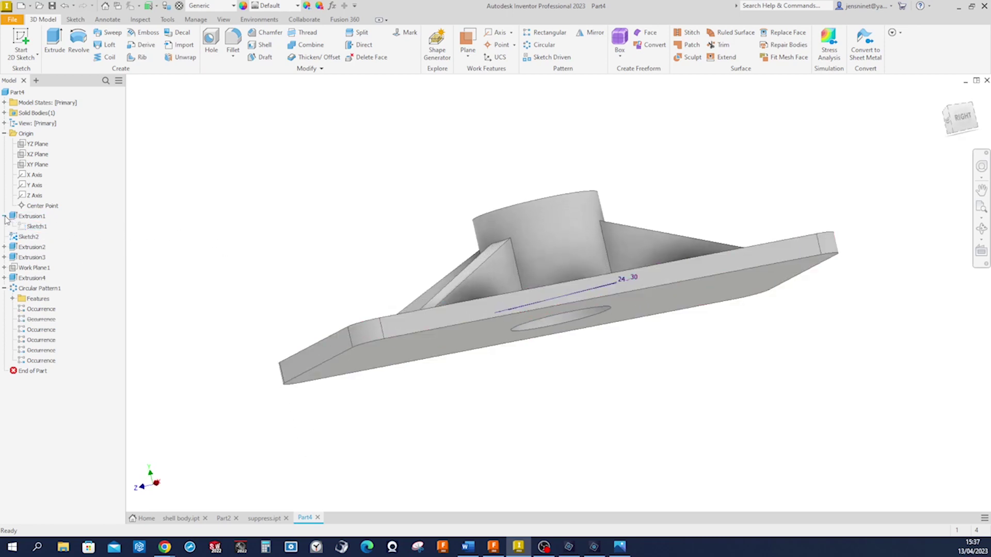
{"action": "right_click", "coordinate": [40, 227]}
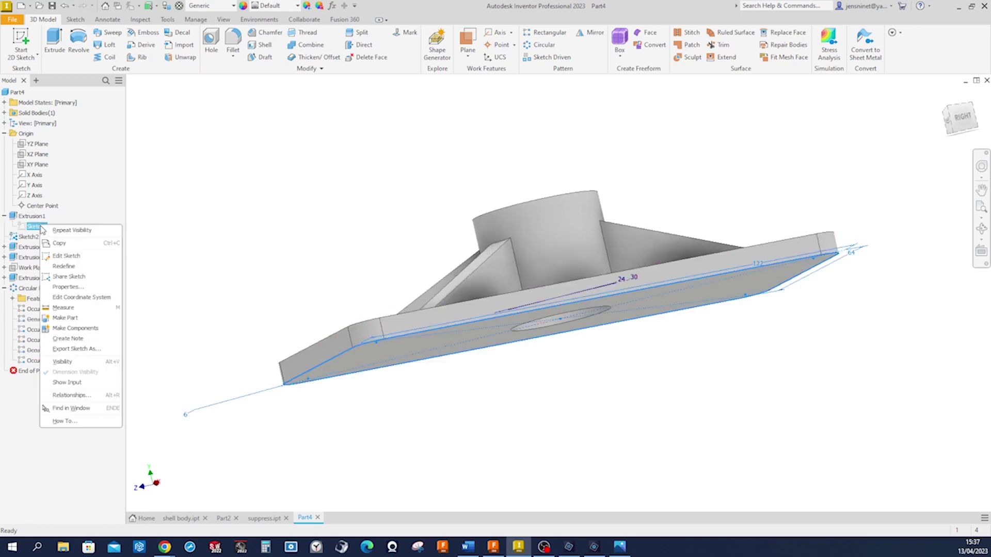
{"action": "left_click", "coordinate": [63, 362]}
{"action": "middle_click_drag", "start_coordinate": [210, 312], "coordinate": [380, 330], "text": "shift"}
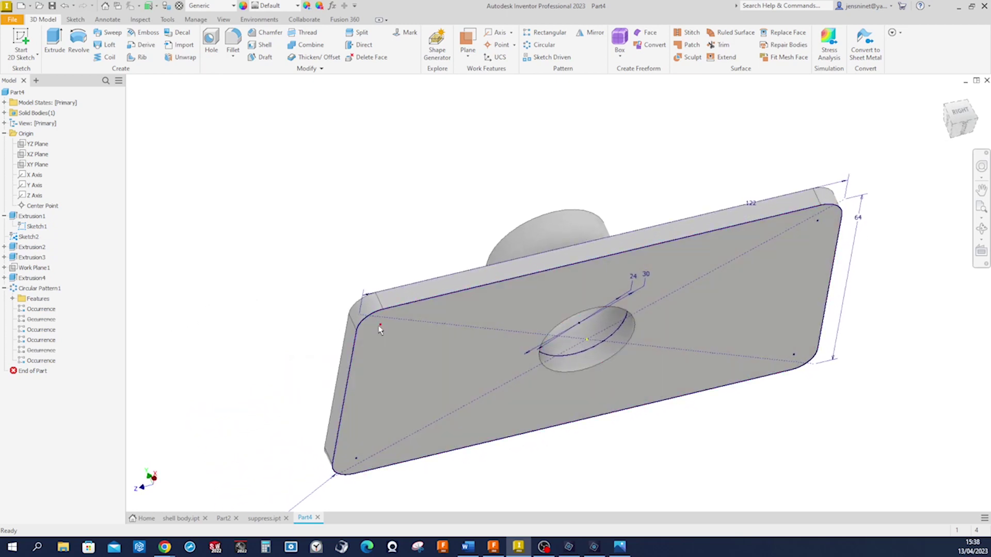
{"action": "left_click", "coordinate": [211, 43]}
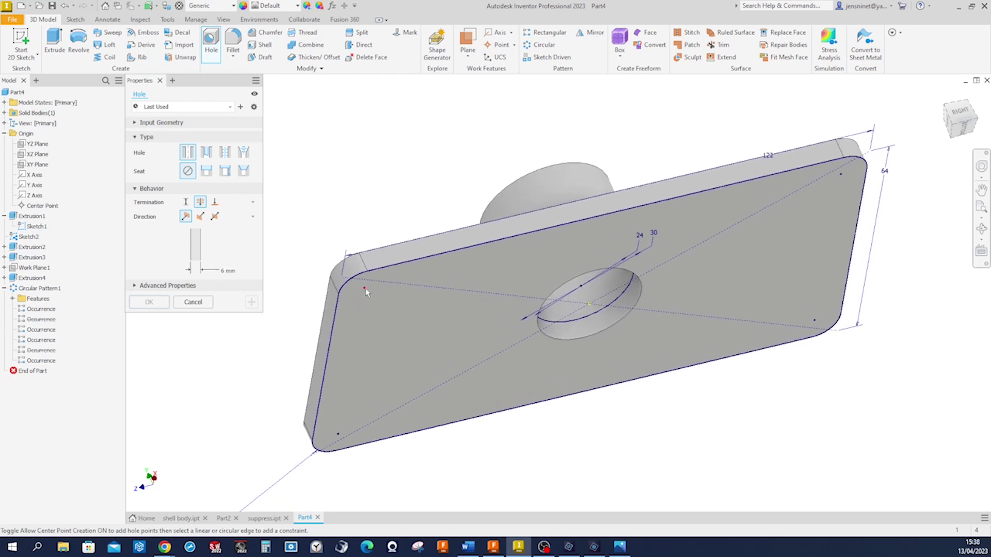
Step: Cut 6 mm holes at Sketch1's four corner points to create Hole1
{"action": "left_click", "coordinate": [365, 289]}
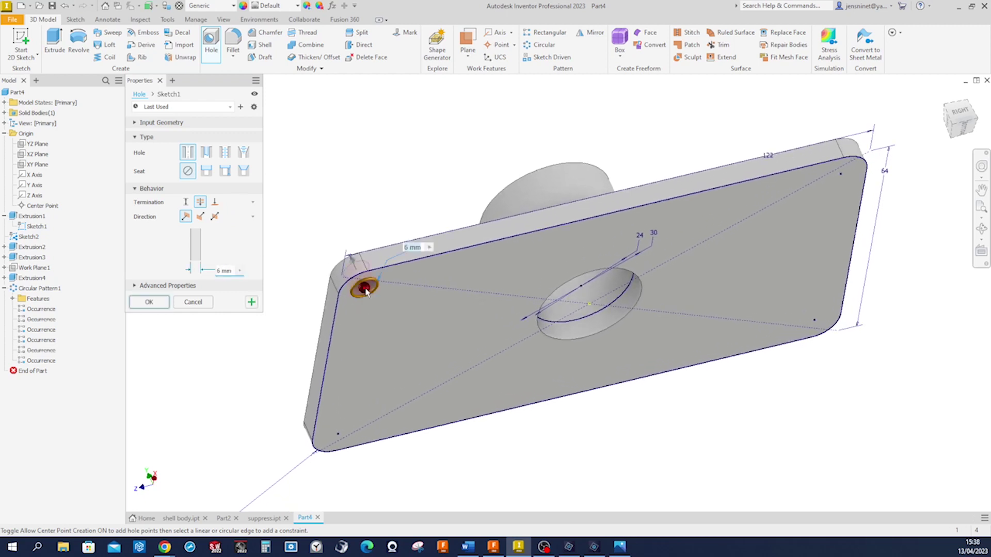
{"action": "left_click", "coordinate": [338, 436]}
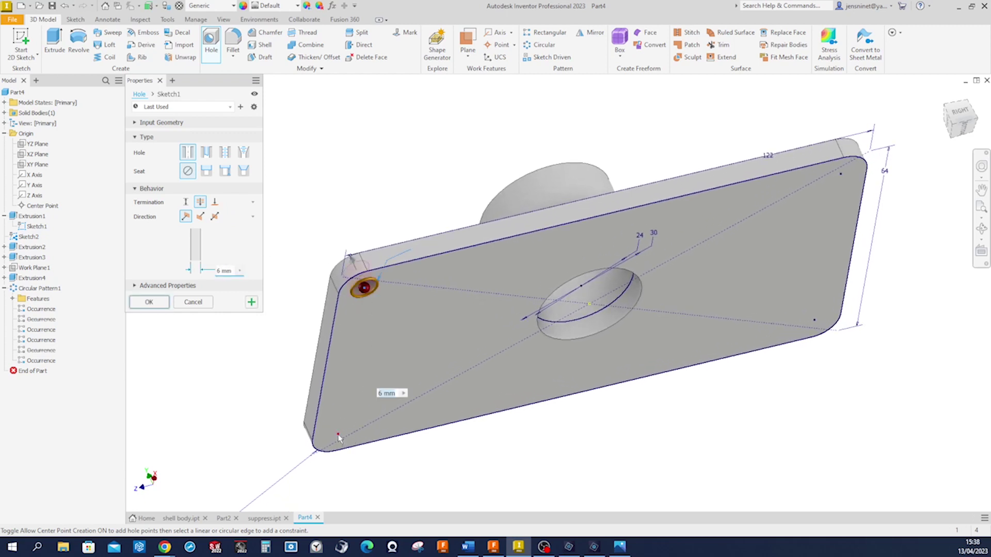
{"action": "left_click", "coordinate": [815, 320]}
{"action": "left_click", "coordinate": [842, 174]}
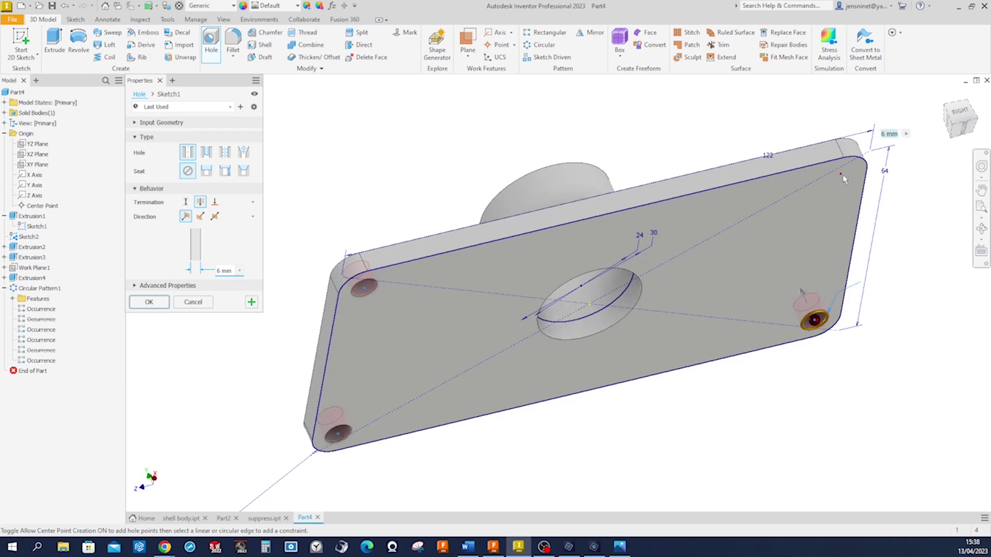
{"action": "key", "text": "F6"}
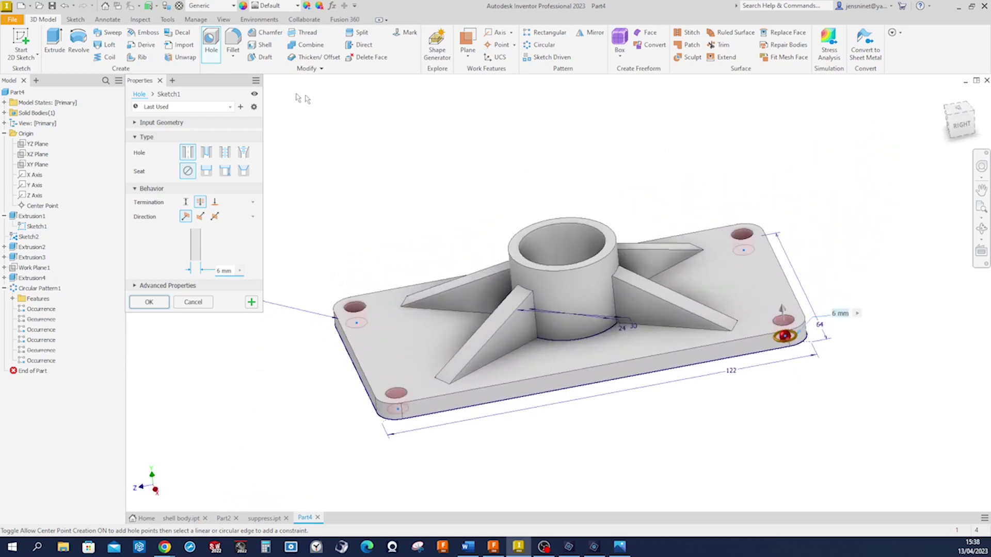
{"action": "left_click", "coordinate": [149, 302]}
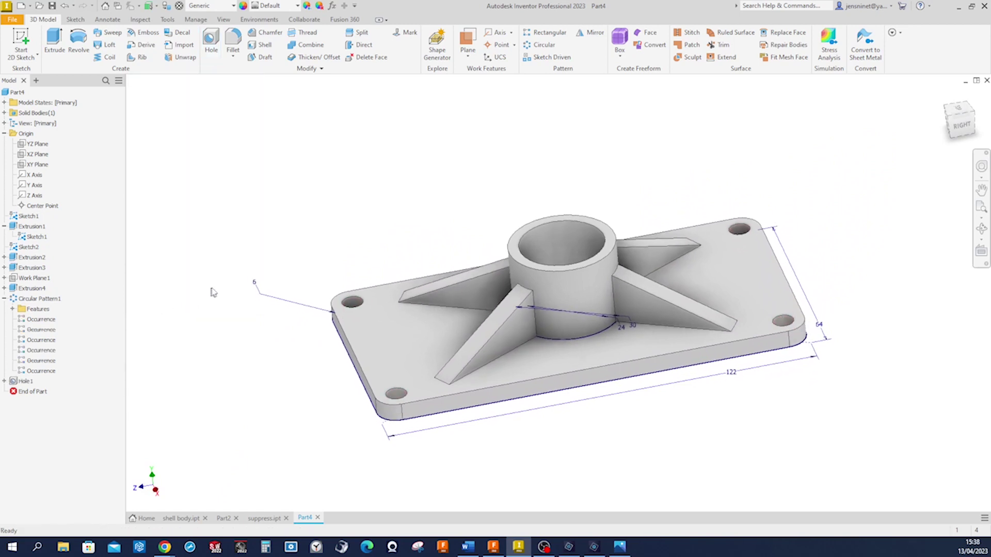
Step: Turn off Sketch1 and Sketch2 visibility and return to the home view
{"action": "right_click", "coordinate": [42, 237]}
{"action": "left_click", "coordinate": [71, 363]}
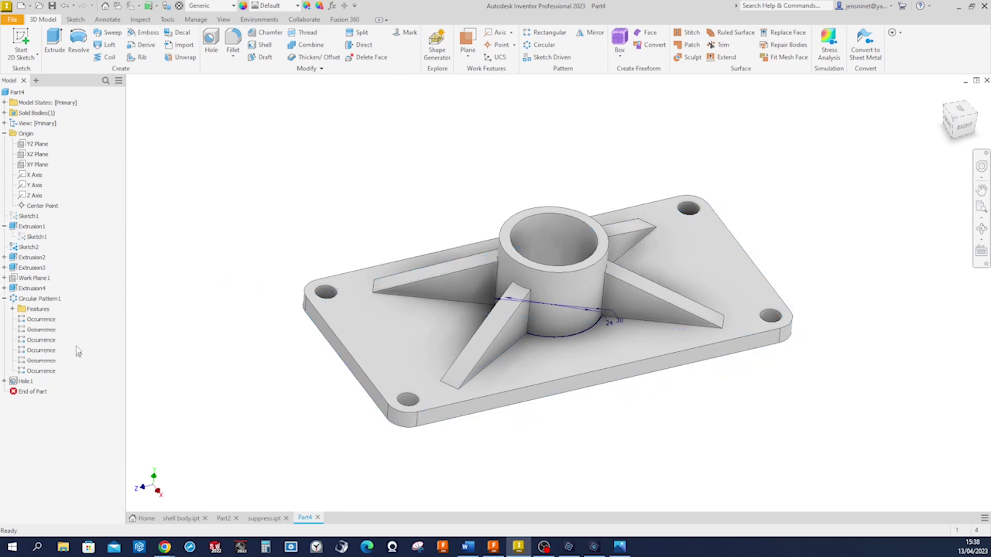
{"action": "right_click", "coordinate": [33, 249]}
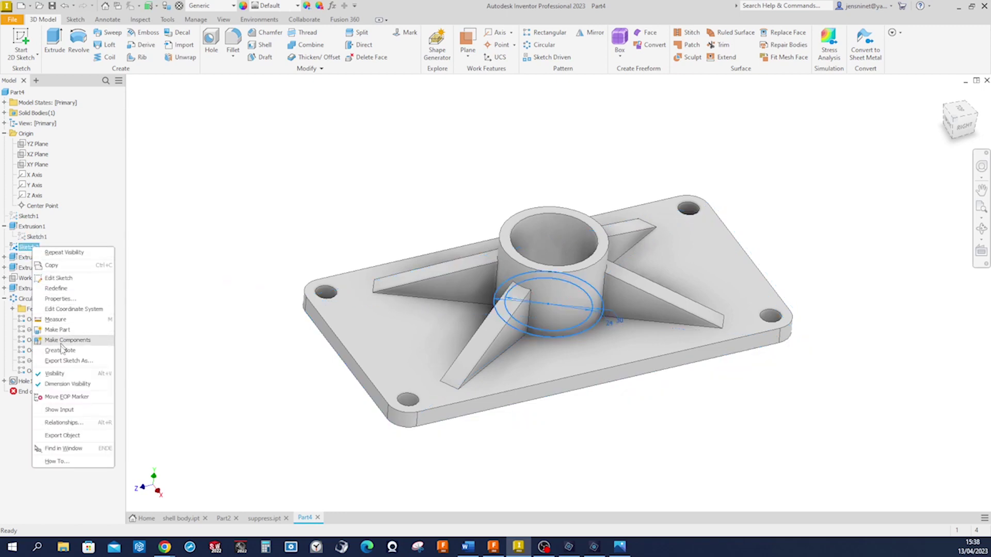
{"action": "left_click", "coordinate": [63, 374]}
{"action": "key", "text": "F6"}
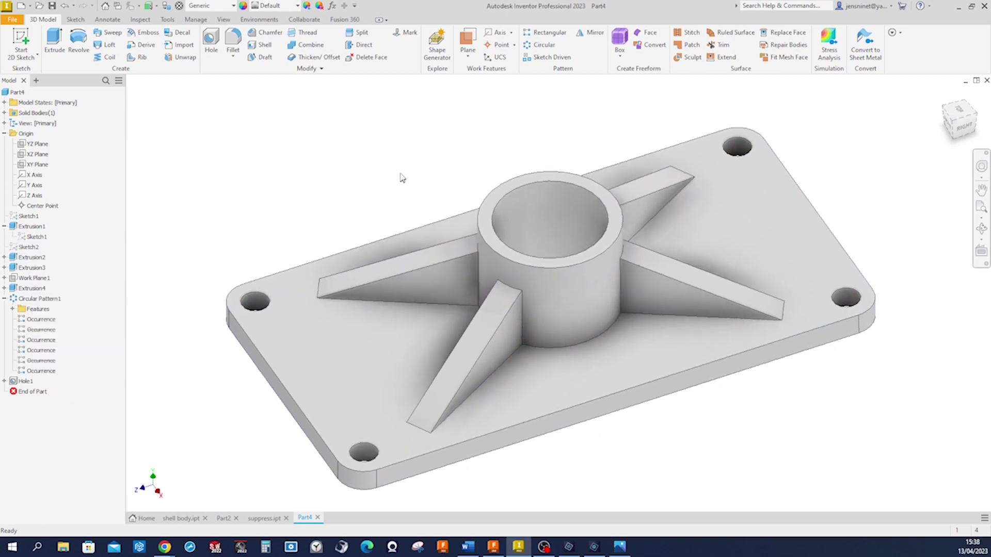